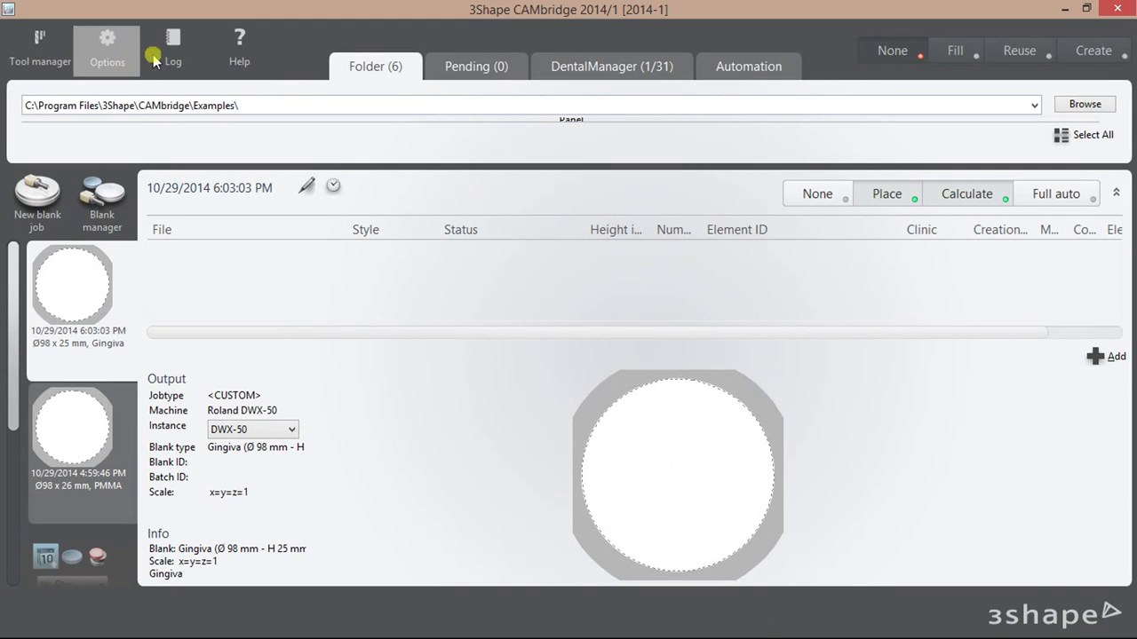
Limit the Gingiva milling style's dental filter to Full dentures and close Options.
{"action": "left_click", "coordinate": [117, 51]}
{"action": "left_click", "coordinate": [530, 183]}
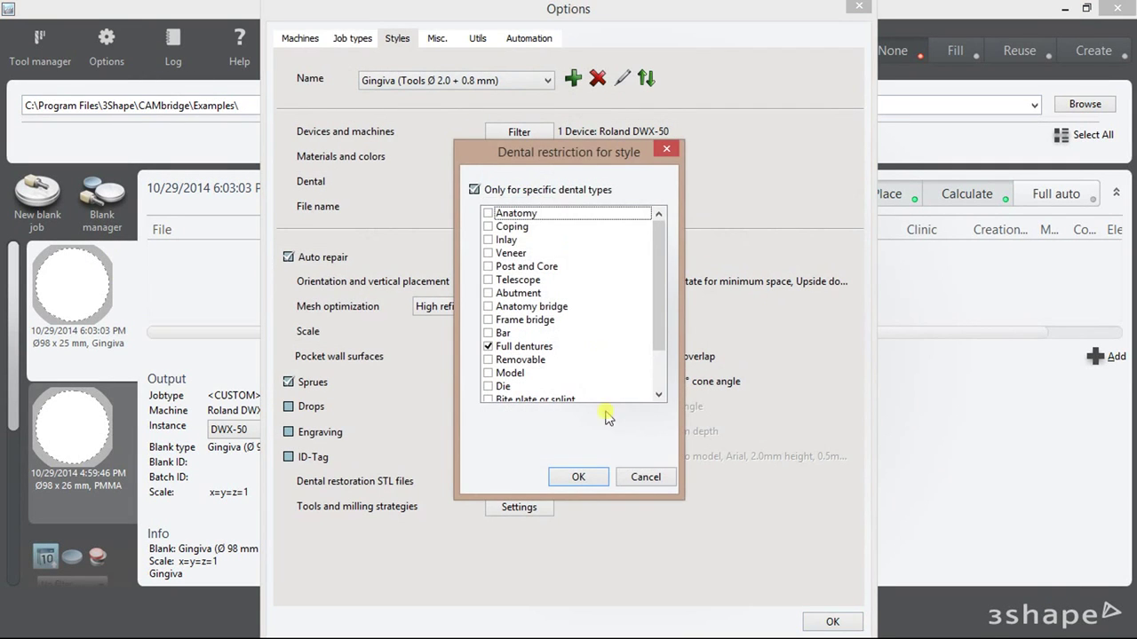
{"action": "left_click", "coordinate": [578, 477]}
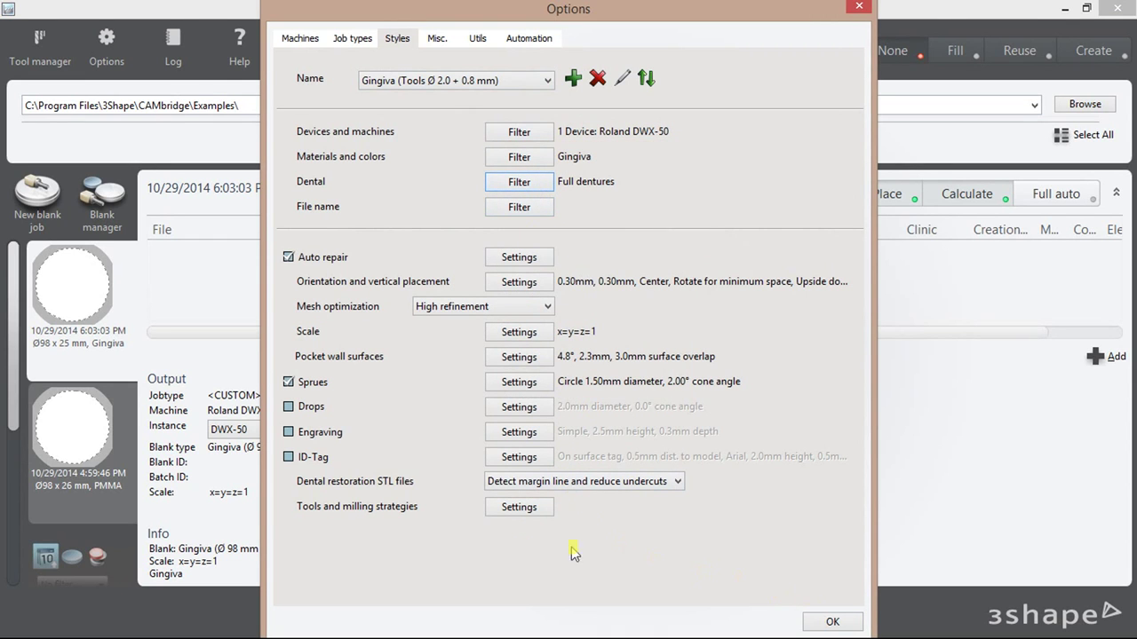
{"action": "left_click", "coordinate": [503, 506]}
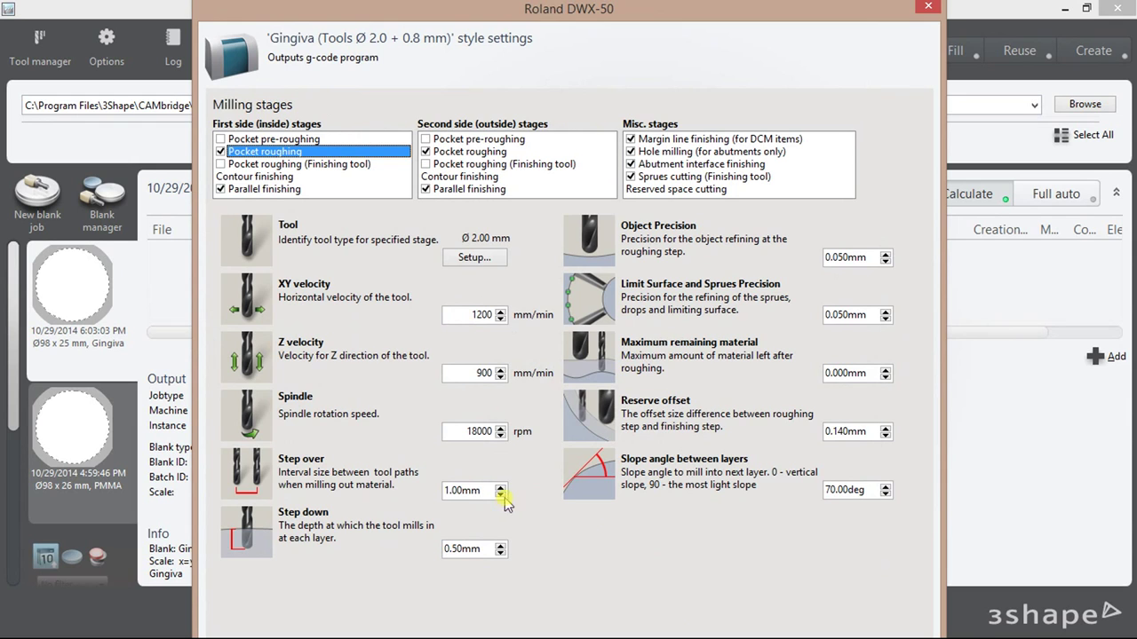
{"action": "key", "text": "Escape"}
{"action": "left_click", "coordinate": [832, 622]}
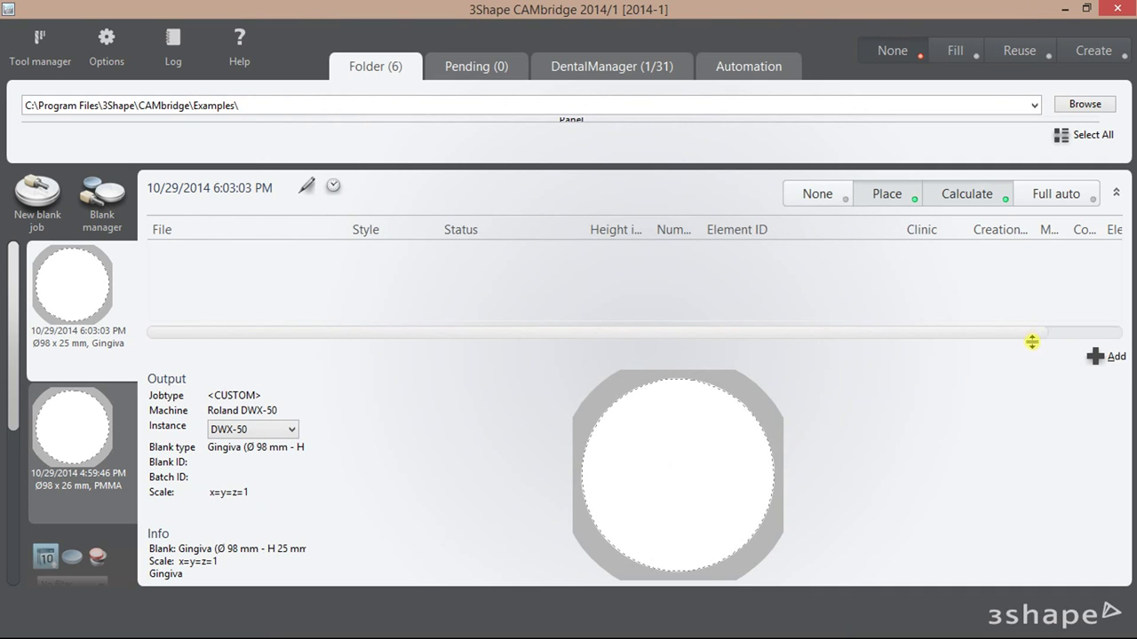
Add the gingiva denture-base DCM file from the CAD folder to the Gingiva blank job.
{"action": "left_click_drag", "start_coordinate": [1031, 342], "coordinate": [1031, 313]}
{"action": "left_click", "coordinate": [1107, 326]}
{"action": "left_click", "coordinate": [528, 180]}
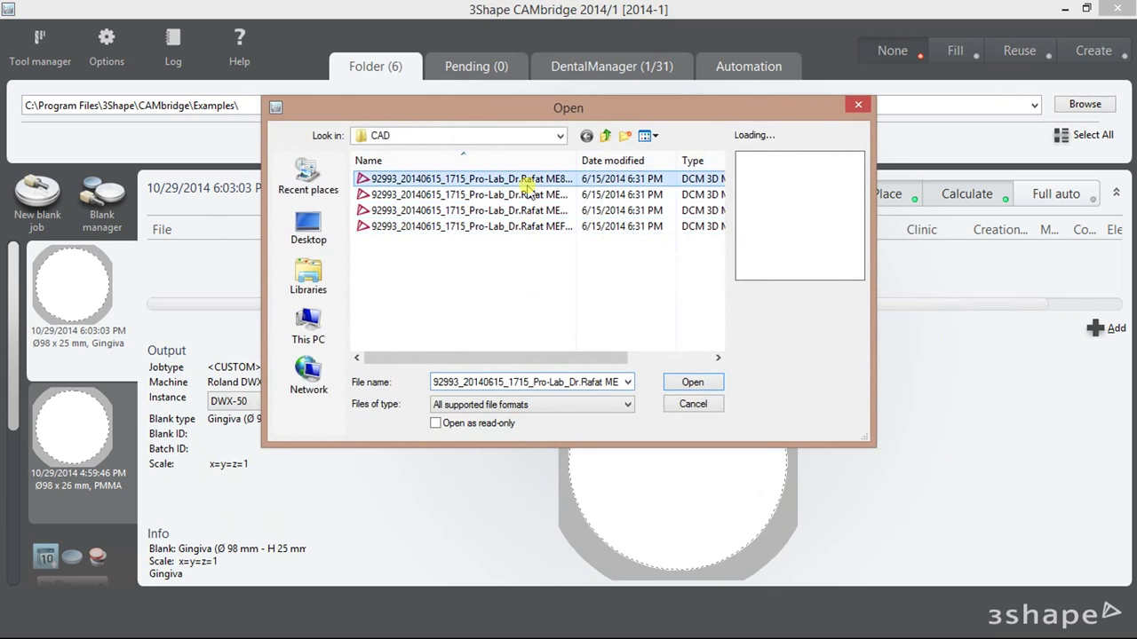
{"action": "key", "text": "Down"}
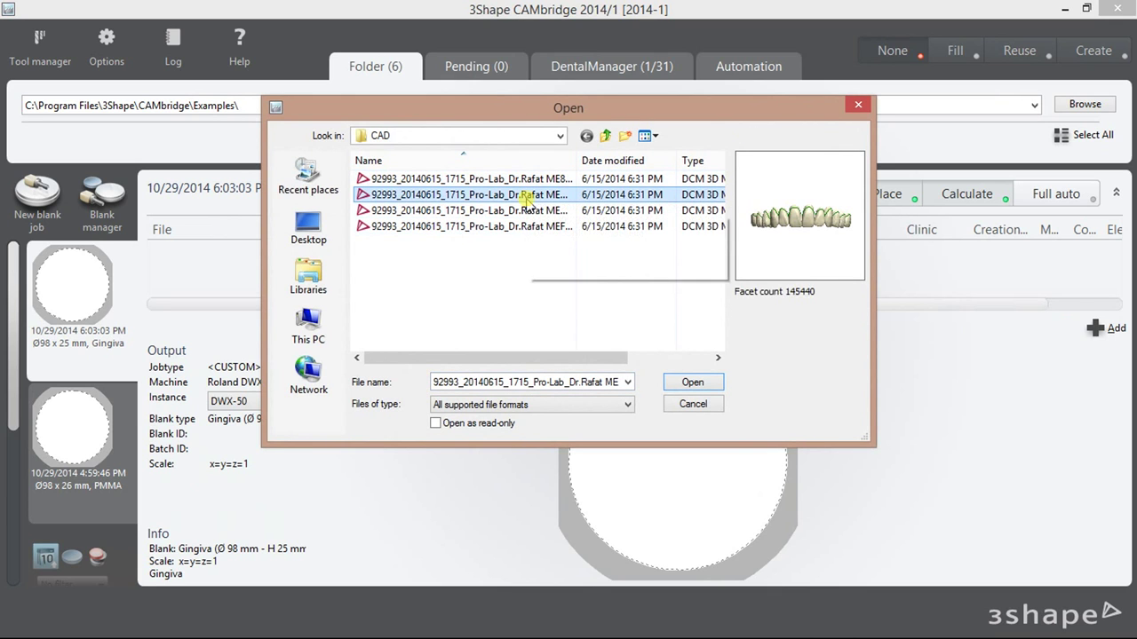
{"action": "left_click", "coordinate": [529, 181]}
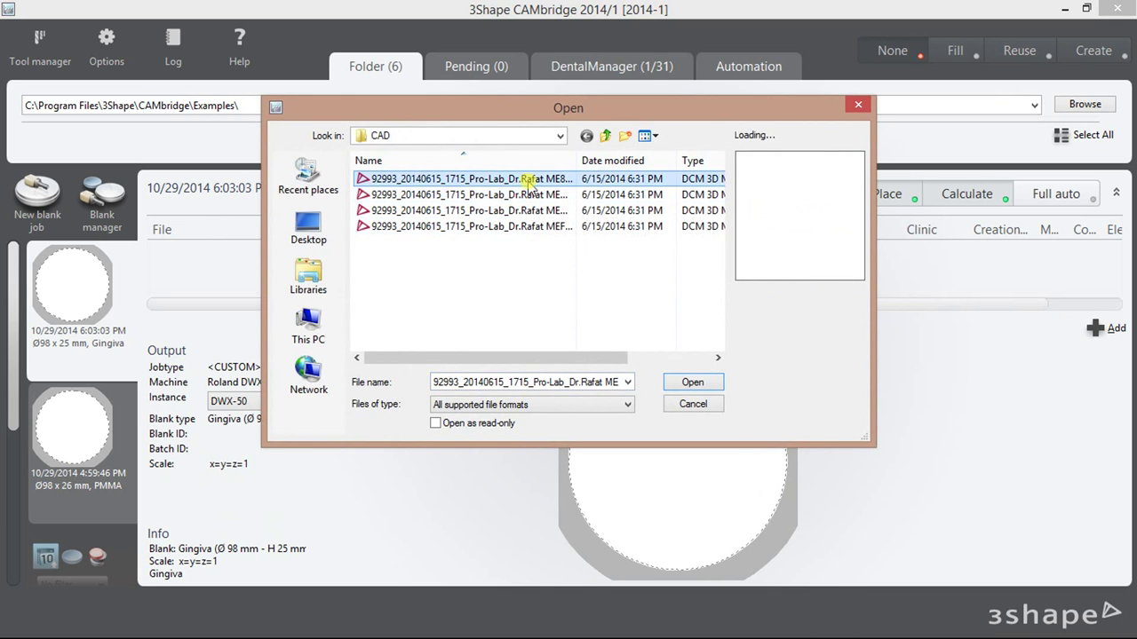
{"action": "left_click", "coordinate": [692, 383]}
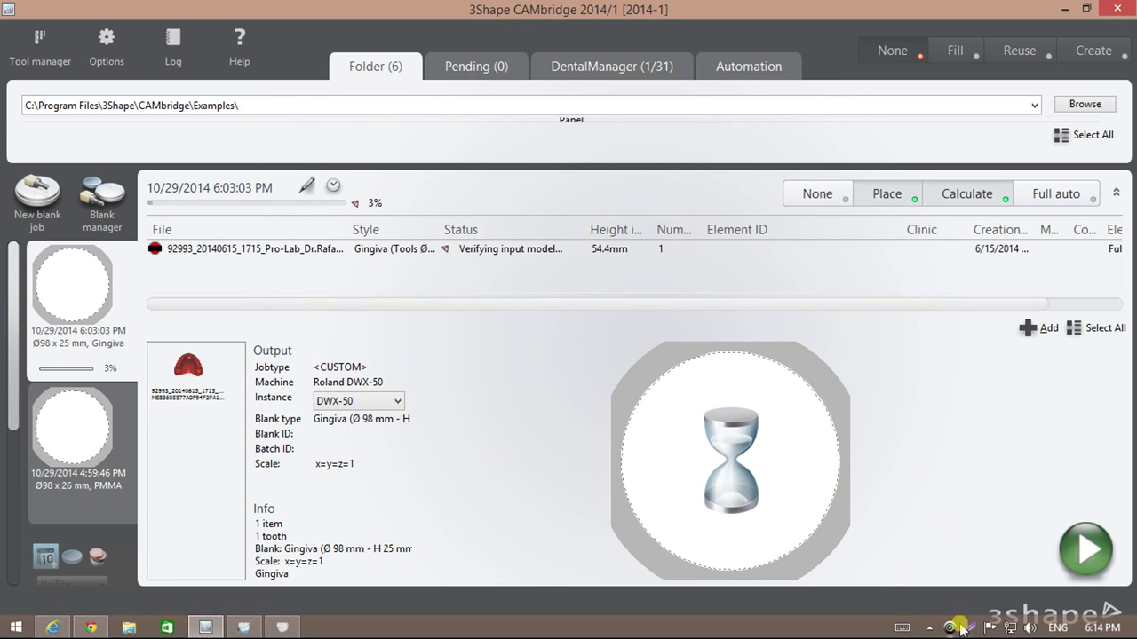
Nudge the denture base slightly within the Ø98 mm blank, then open it in the 3D editor.
{"action": "right_click", "coordinate": [951, 628]}
{"action": "left_click", "coordinate": [928, 548]}
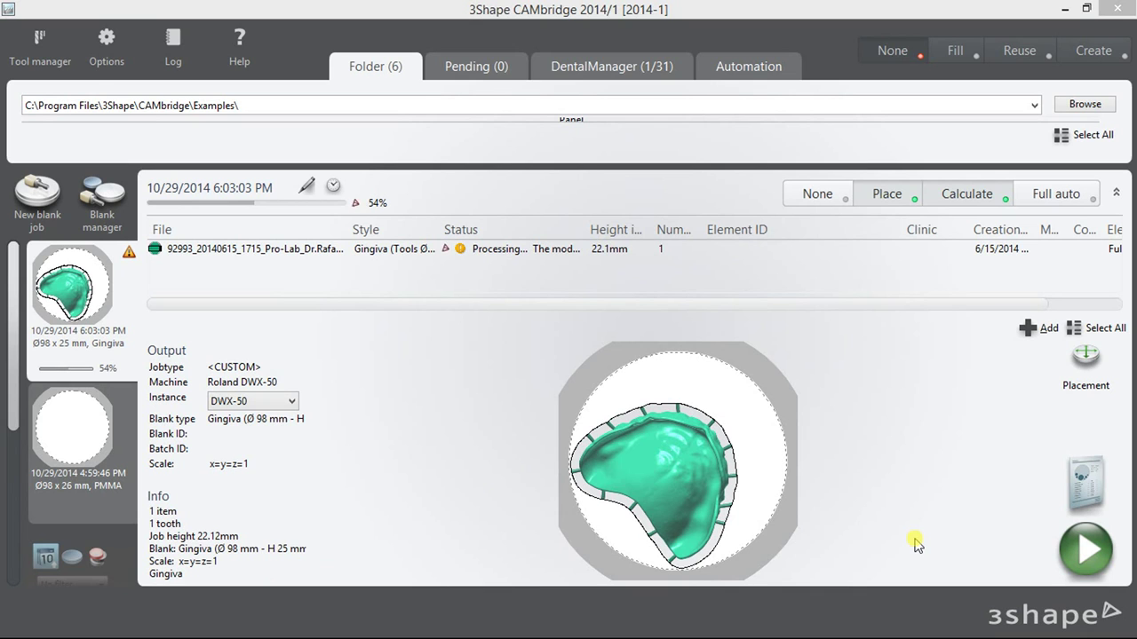
{"action": "left_click", "coordinate": [1085, 360]}
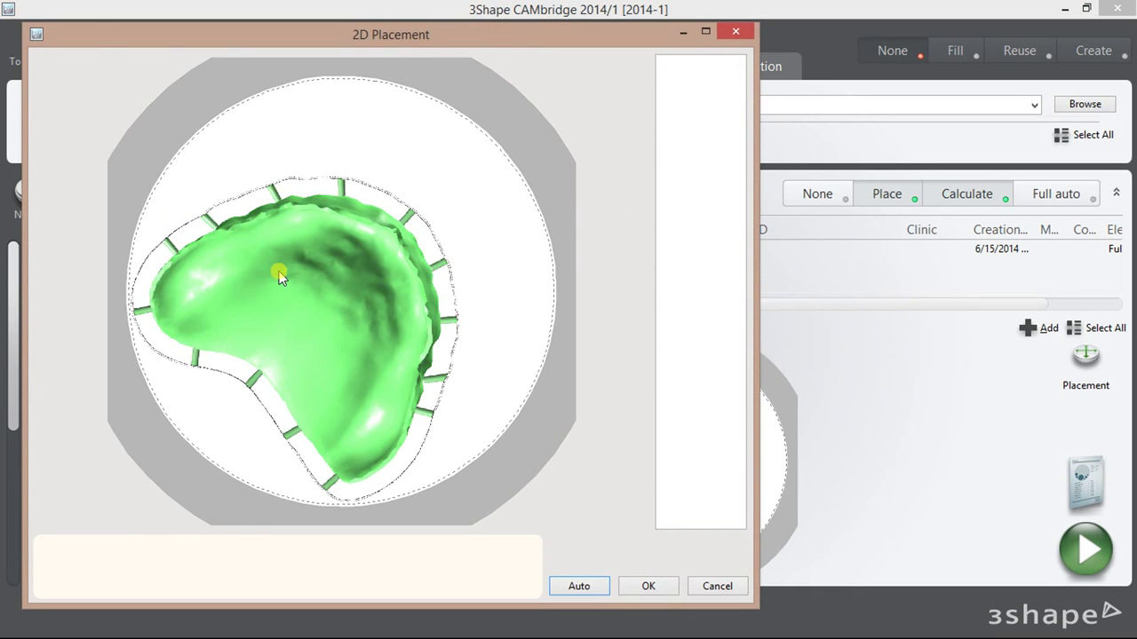
{"action": "left_click_drag", "start_coordinate": [286, 296], "coordinate": [290, 297]}
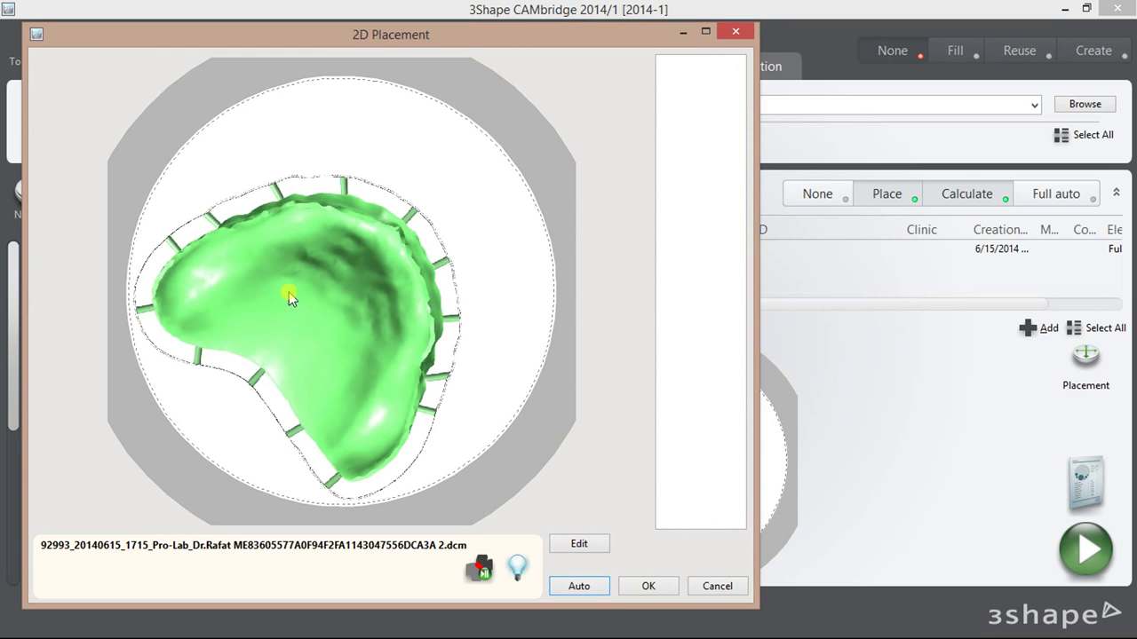
{"action": "left_click", "coordinate": [570, 541]}
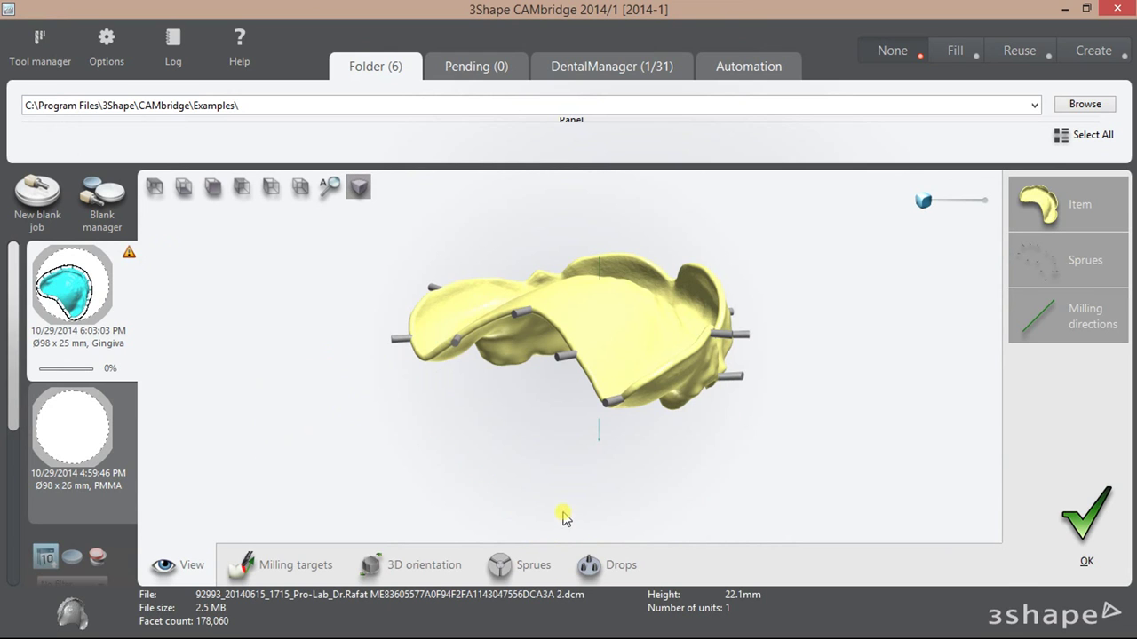
Orbit the denture base into the 3D orientation view with milling directions and sprues shown.
{"action": "mouse_move", "coordinate": [518, 459]}
{"action": "right_mouse_down"}
{"action": "mouse_move", "coordinate": [716, 382]}
{"action": "mouse_move", "coordinate": [719, 305]}
{"action": "right_mouse_up"}
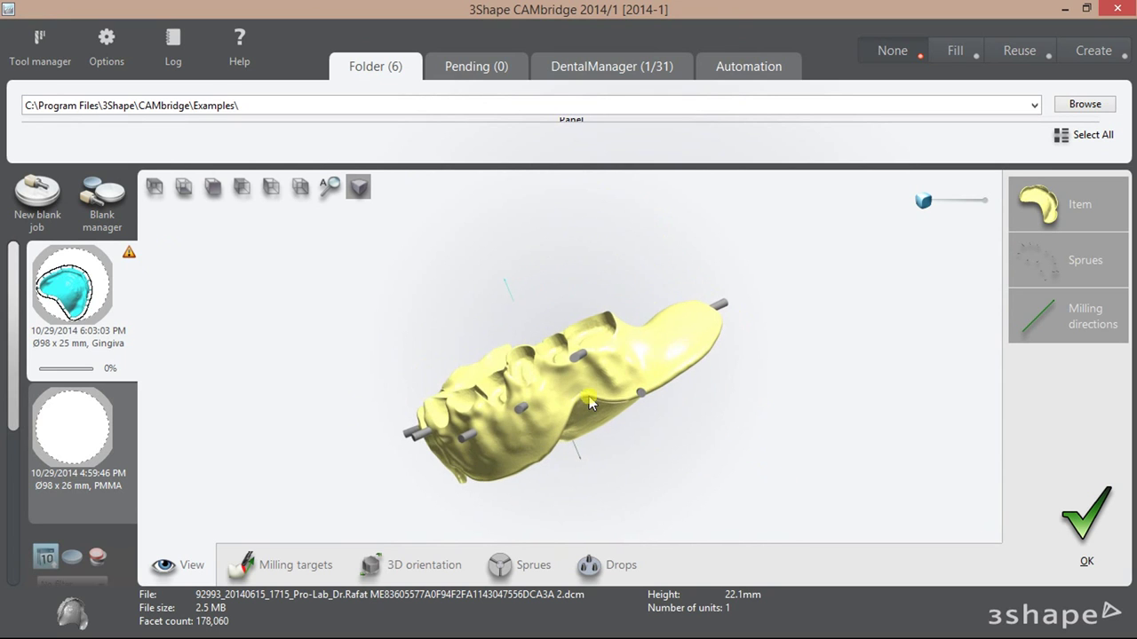
{"action": "left_click", "coordinate": [324, 564]}
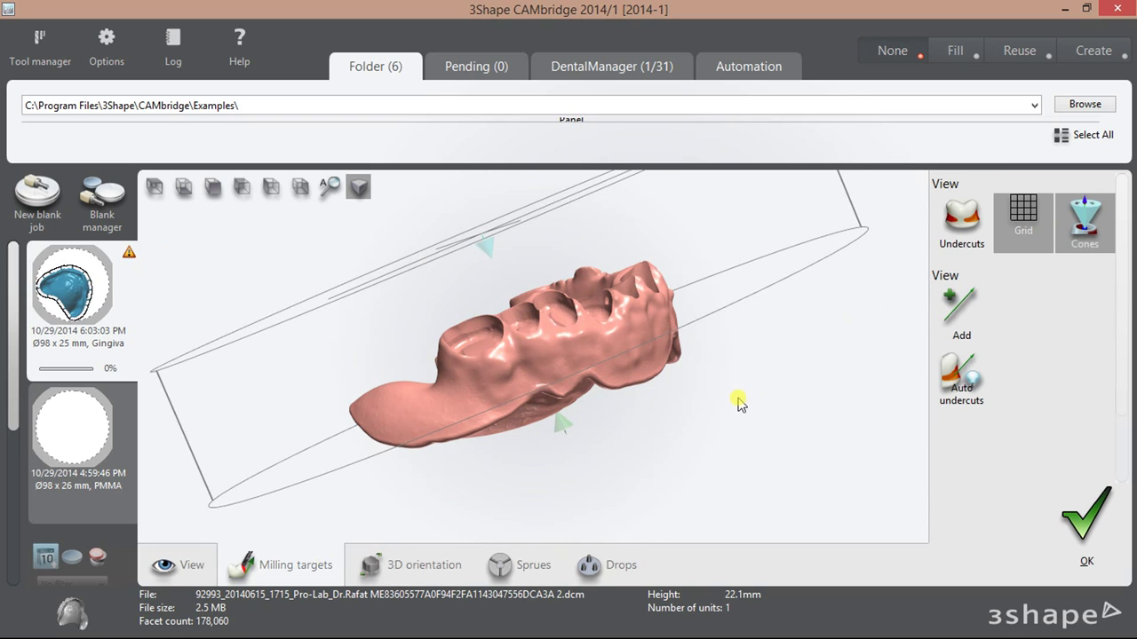
{"action": "left_click", "coordinate": [761, 423]}
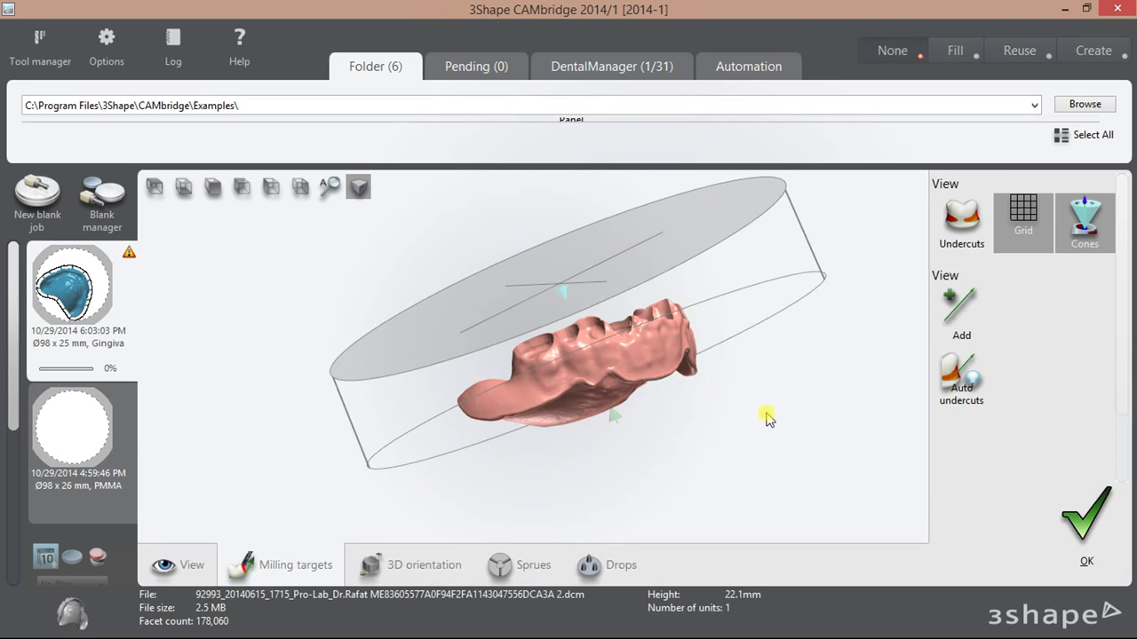
{"action": "mouse_move", "coordinate": [762, 417]}
{"action": "right_mouse_down"}
{"action": "mouse_move", "coordinate": [655, 460]}
{"action": "mouse_move", "coordinate": [705, 462]}
{"action": "mouse_move", "coordinate": [718, 487]}
{"action": "mouse_move", "coordinate": [613, 458]}
{"action": "mouse_move", "coordinate": [471, 500]}
{"action": "right_mouse_up"}
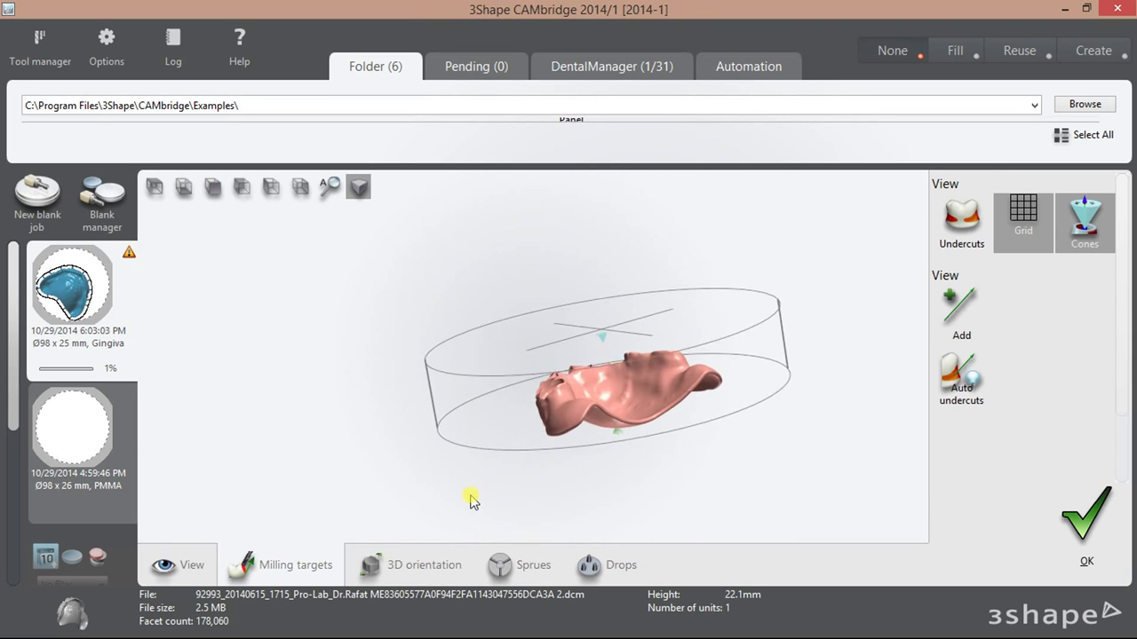
{"action": "left_click", "coordinate": [442, 554]}
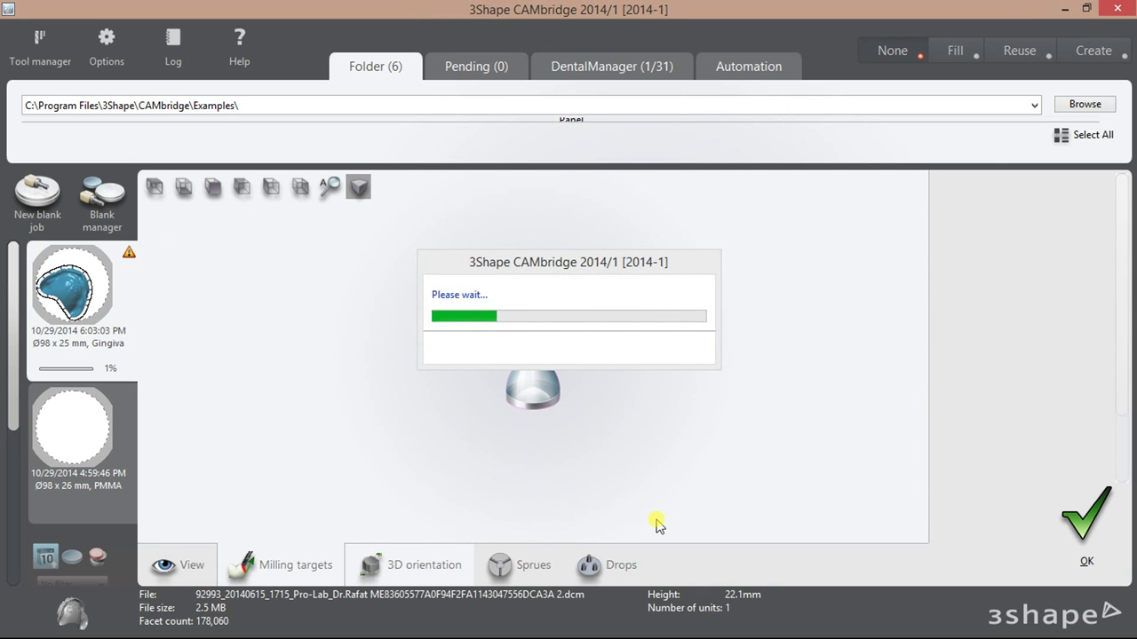
{"action": "left_click", "coordinate": [1092, 226]}
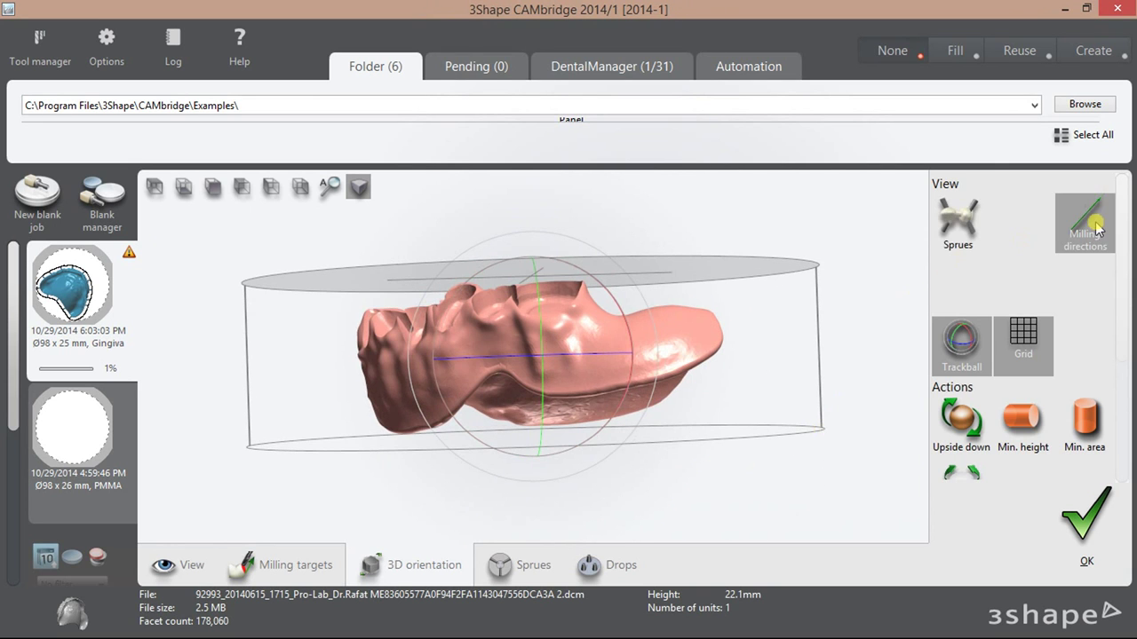
{"action": "left_click", "coordinate": [963, 216]}
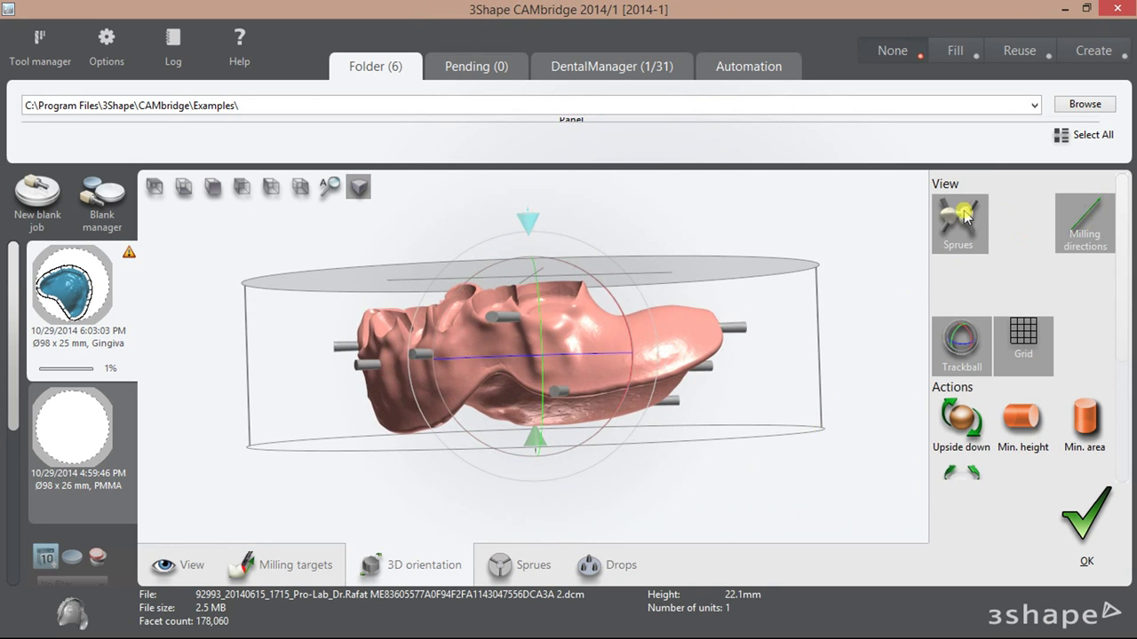
Remove the upper sprue on the denture base and place a new one, with pocket wall shown.
{"action": "left_click", "coordinate": [524, 565]}
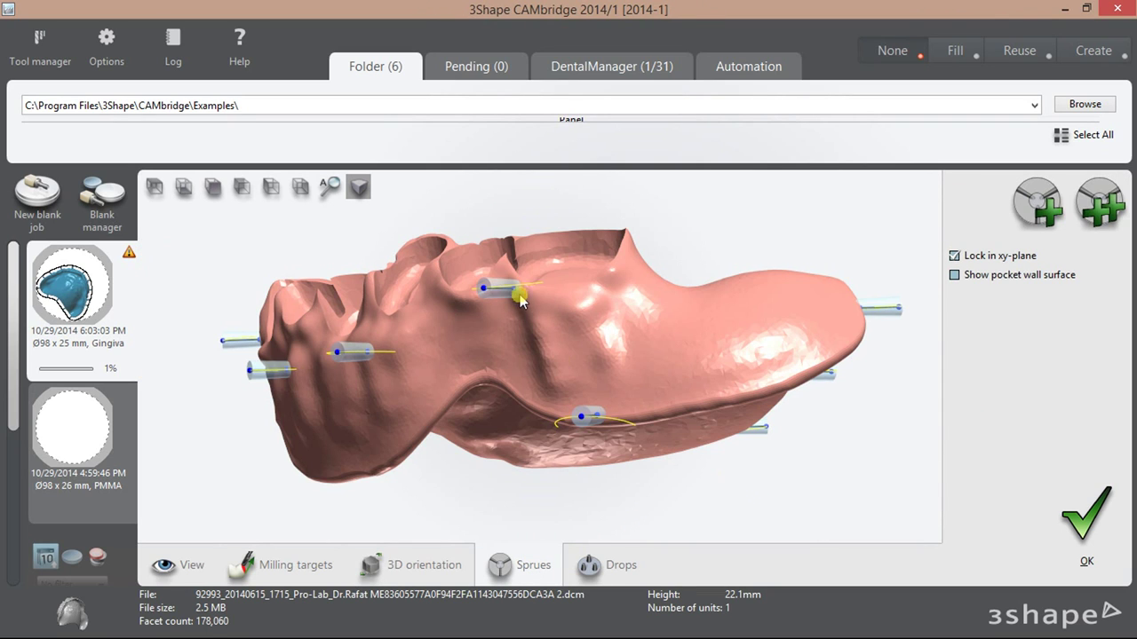
{"action": "left_click", "coordinate": [515, 294]}
{"action": "left_click", "coordinate": [953, 276]}
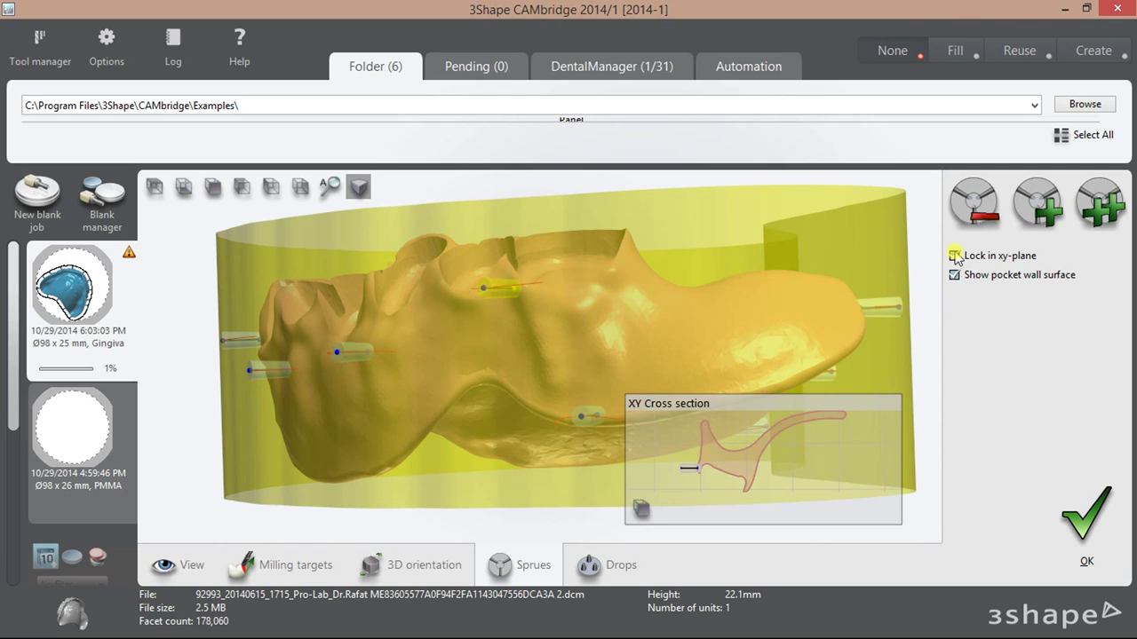
{"action": "left_click", "coordinate": [967, 206]}
{"action": "left_click", "coordinate": [1021, 209]}
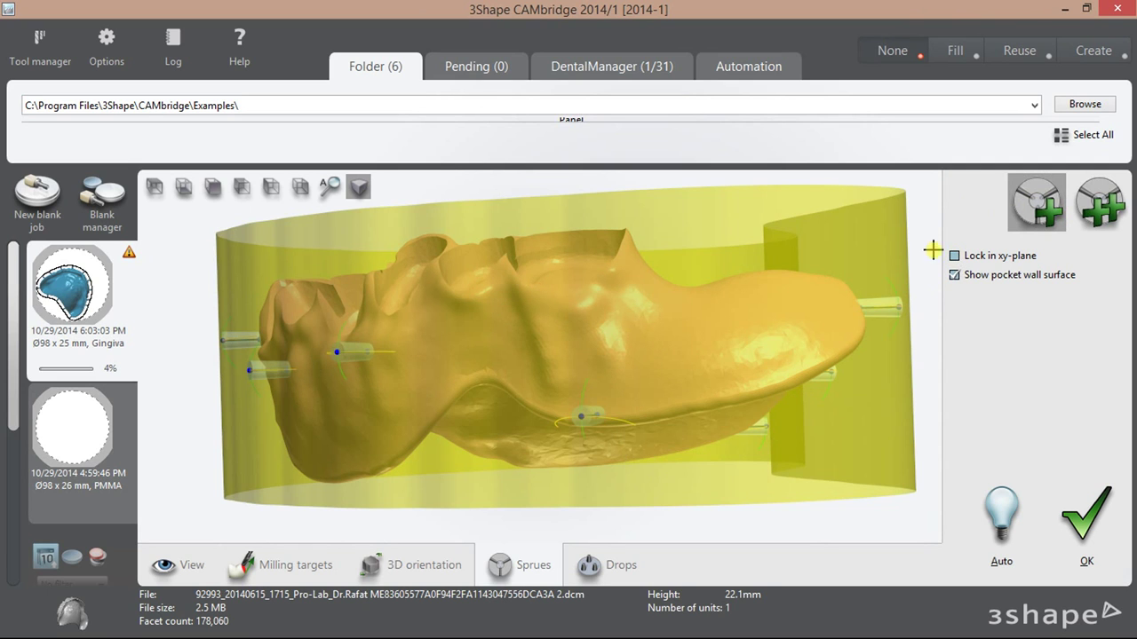
{"action": "left_click", "coordinate": [471, 336]}
{"action": "mouse_move", "coordinate": [786, 319]}
{"action": "right_mouse_down"}
{"action": "mouse_move", "coordinate": [439, 397]}
{"action": "mouse_move", "coordinate": [568, 383]}
{"action": "mouse_move", "coordinate": [435, 399]}
{"action": "right_mouse_up"}
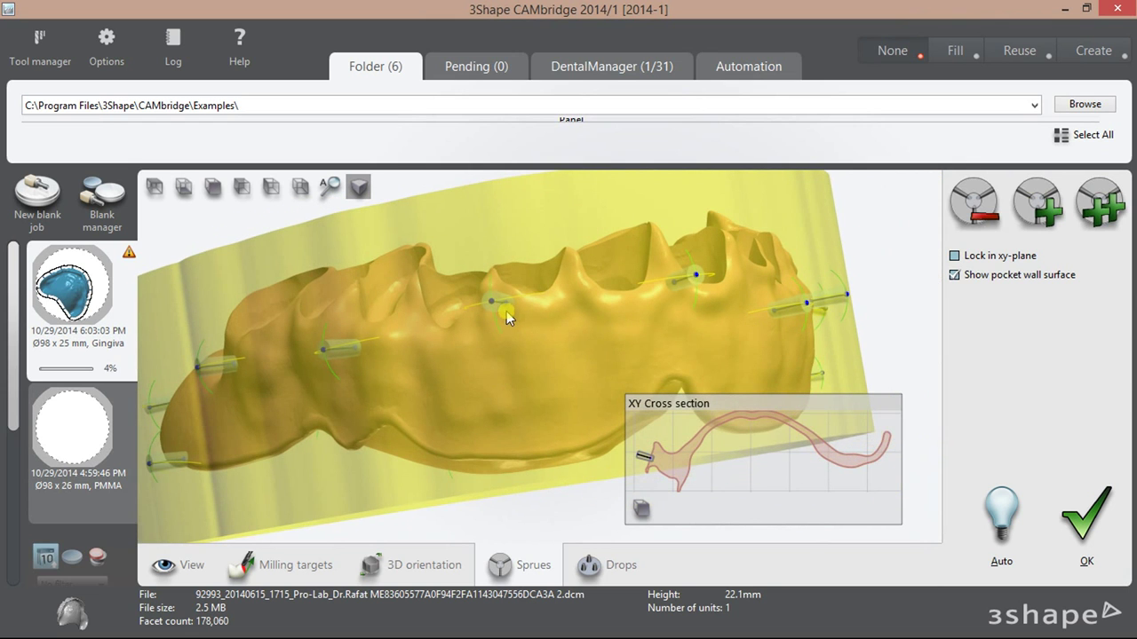
Delete two more unwanted sprues, add another new sprue, check it from above and accept.
{"action": "left_click", "coordinate": [975, 205]}
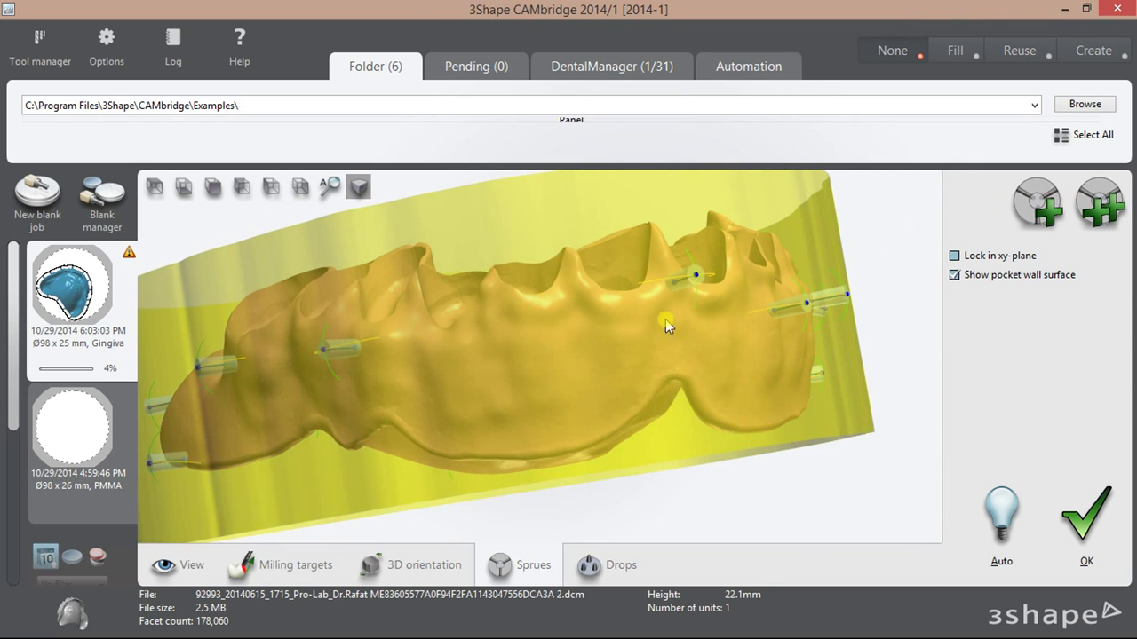
{"action": "left_click", "coordinate": [974, 204]}
{"action": "left_click", "coordinate": [1037, 202]}
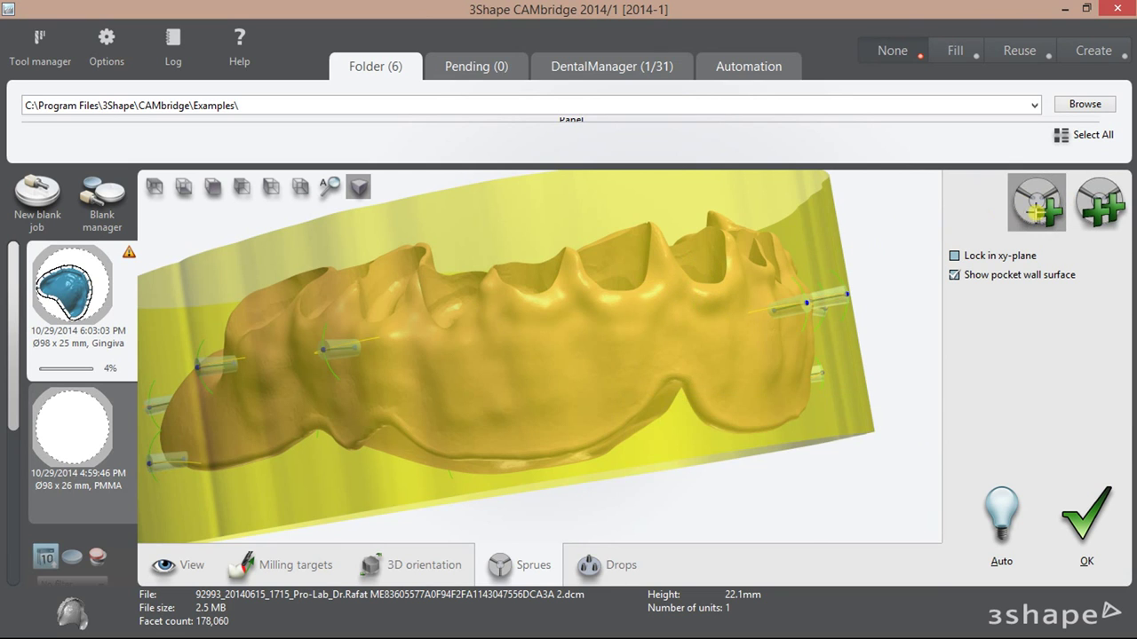
{"action": "left_click", "coordinate": [465, 366]}
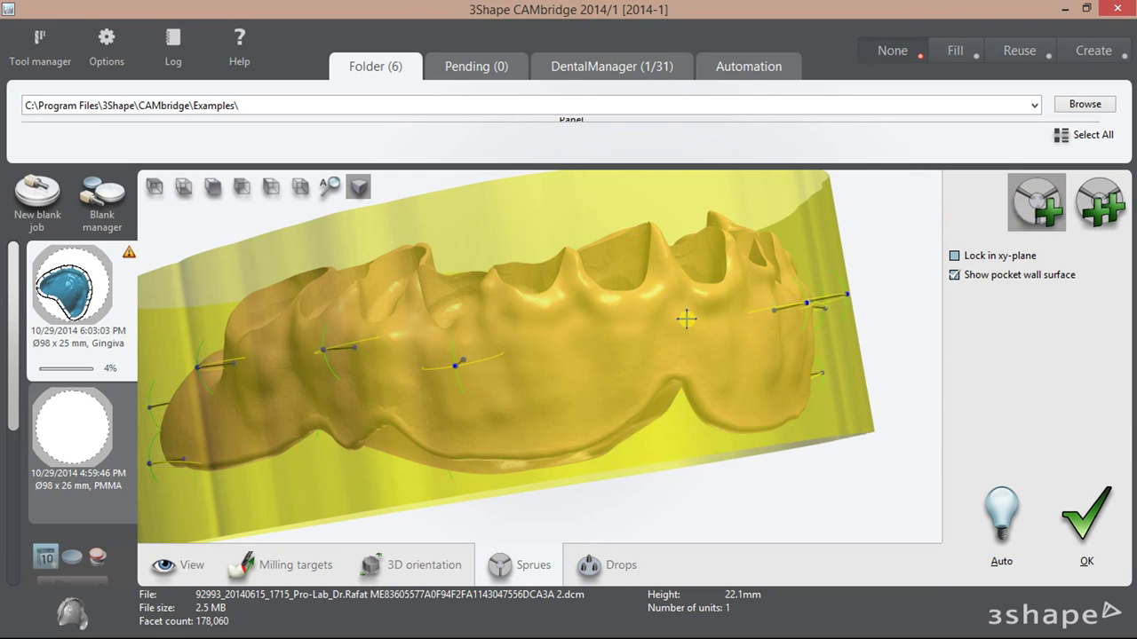
{"action": "mouse_move", "coordinate": [680, 314]}
{"action": "right_mouse_down"}
{"action": "mouse_move", "coordinate": [562, 350]}
{"action": "mouse_move", "coordinate": [302, 384]}
{"action": "mouse_move", "coordinate": [489, 414]}
{"action": "mouse_move", "coordinate": [488, 459]}
{"action": "mouse_move", "coordinate": [480, 417]}
{"action": "right_mouse_up"}
{"action": "left_click", "coordinate": [567, 344]}
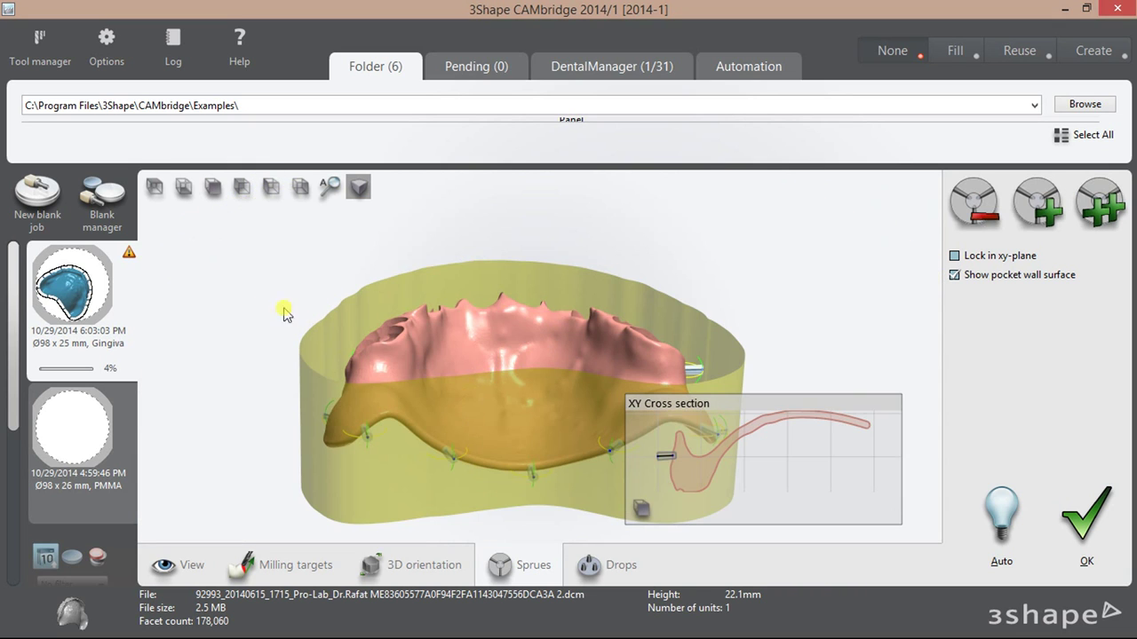
{"action": "mouse_move", "coordinate": [504, 365]}
{"action": "right_mouse_down"}
{"action": "mouse_move", "coordinate": [504, 470]}
{"action": "mouse_move", "coordinate": [518, 465]}
{"action": "right_mouse_up"}
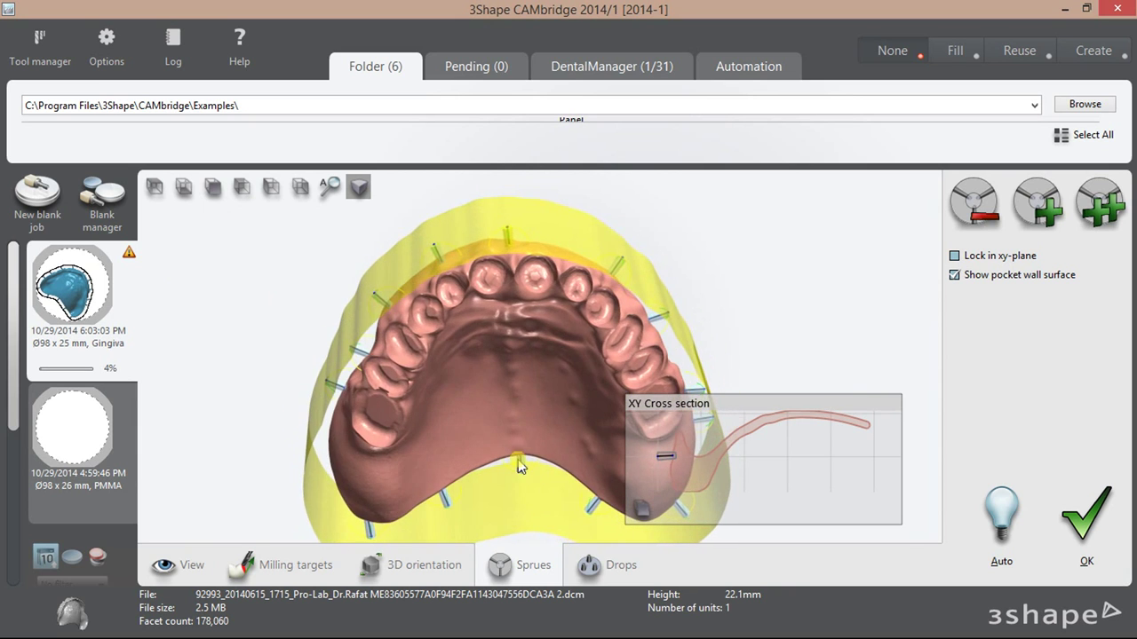
{"action": "left_click", "coordinate": [1085, 520]}
Add the tooth arch DCM file from the CAD folder to the Ø98 x 26 mm PMMA blank job.
{"action": "right_click", "coordinate": [941, 630]}
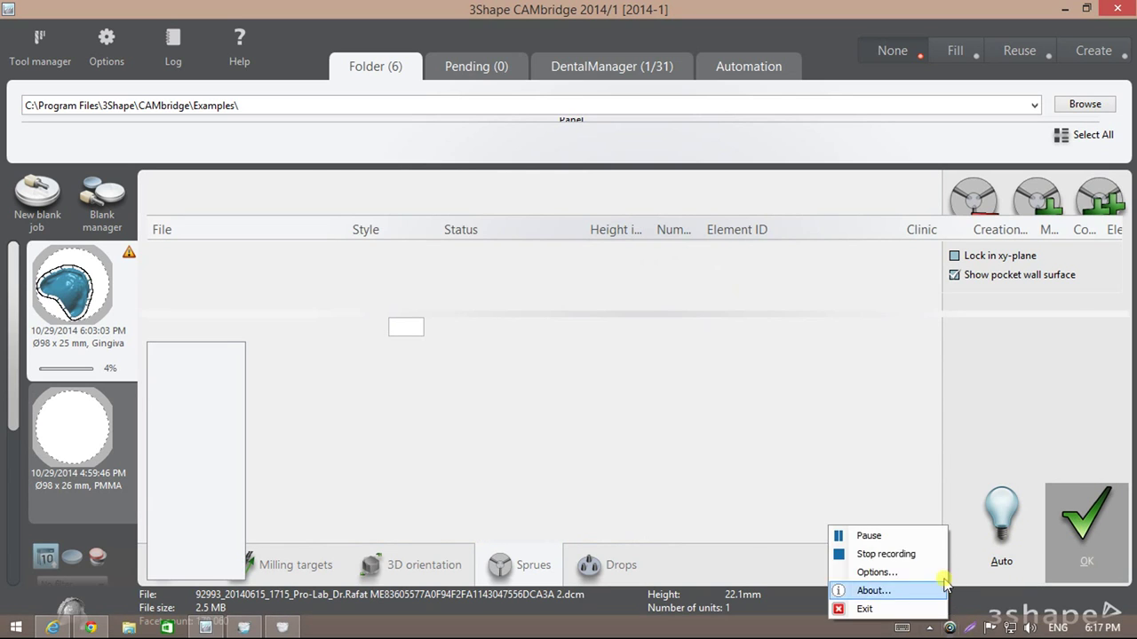
{"action": "left_click", "coordinate": [935, 543]}
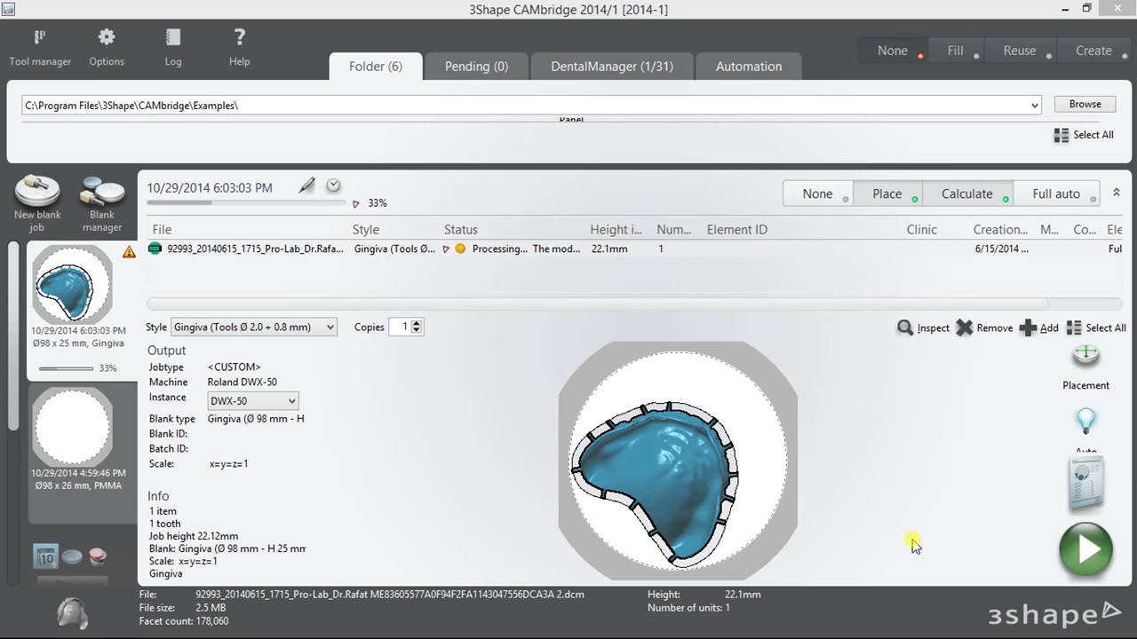
{"action": "right_click", "coordinate": [941, 630]}
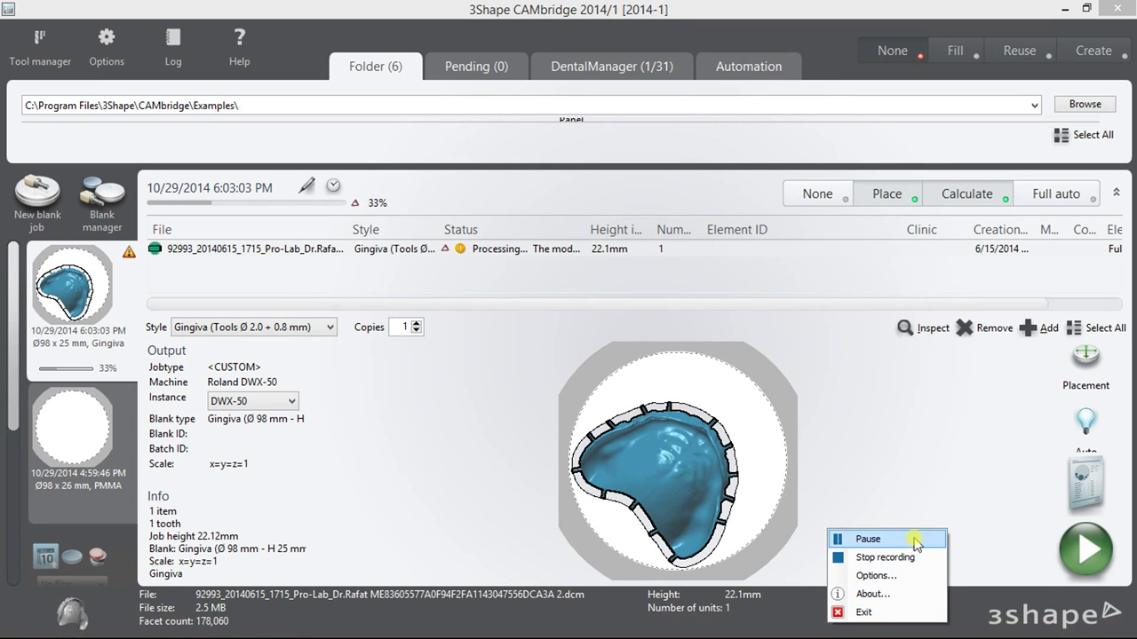
{"action": "left_click", "coordinate": [916, 541]}
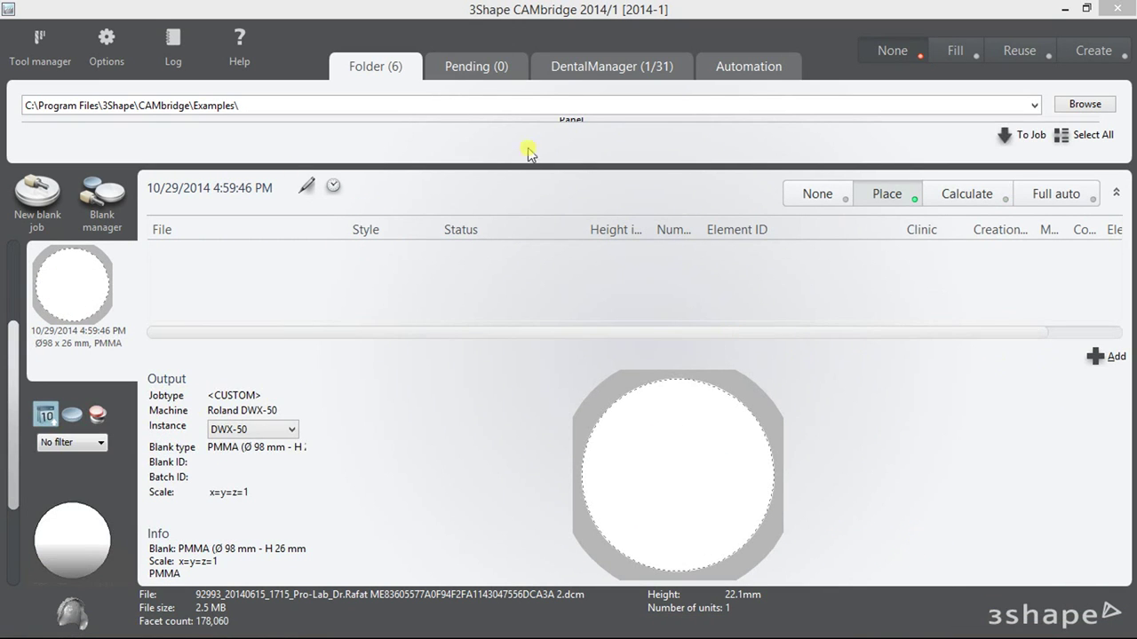
{"action": "left_click", "coordinate": [1106, 356]}
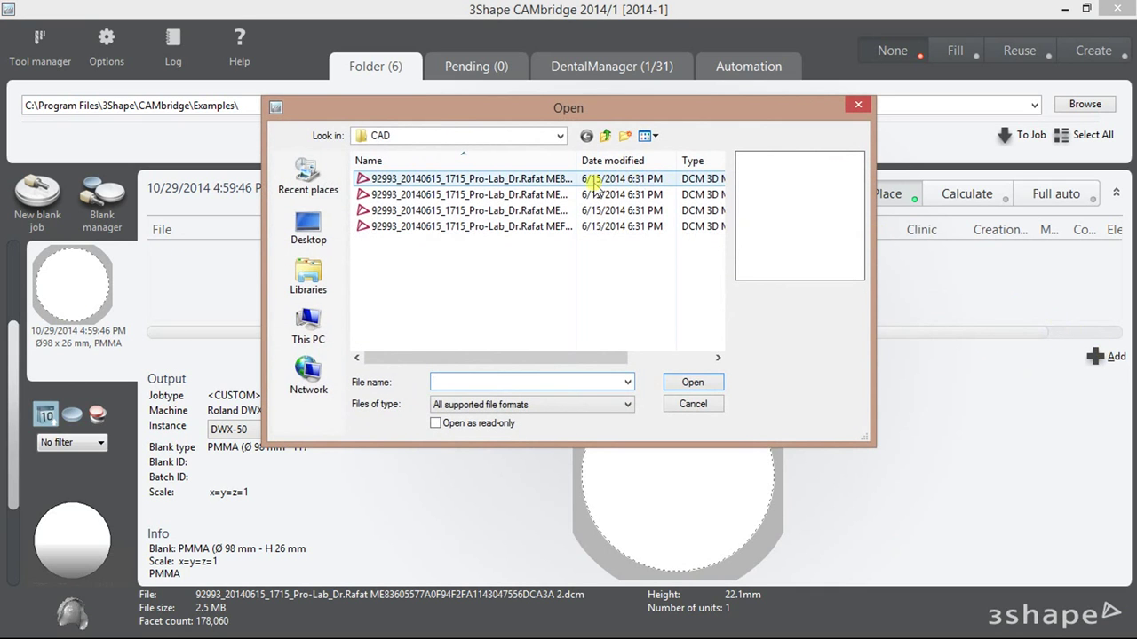
{"action": "left_click", "coordinate": [594, 180]}
{"action": "left_click", "coordinate": [374, 195]}
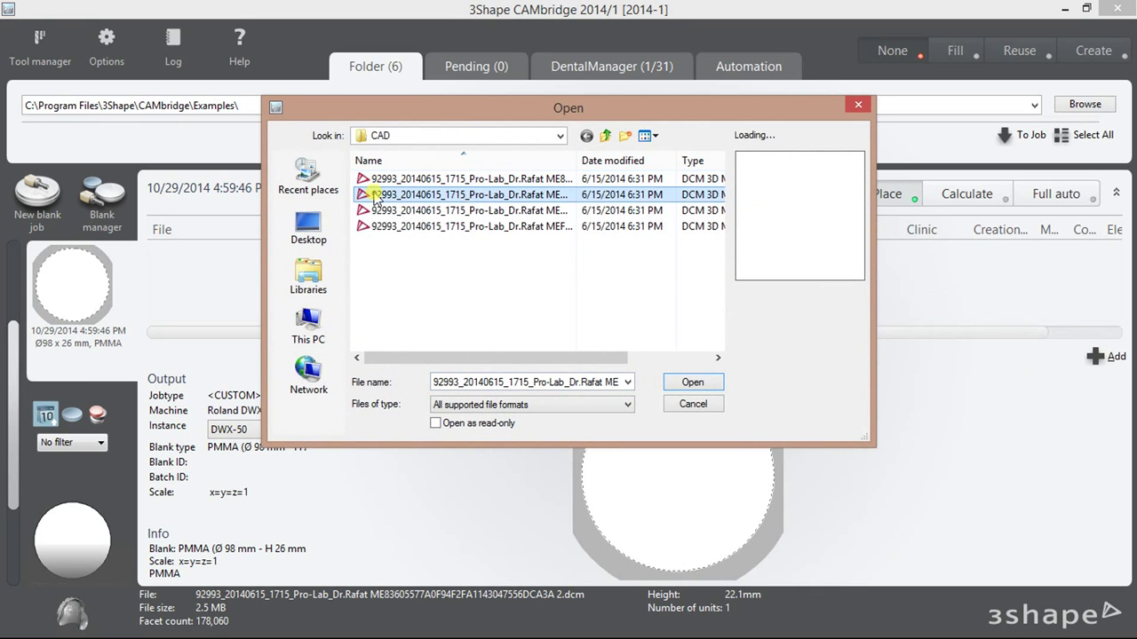
{"action": "left_click", "coordinate": [710, 382]}
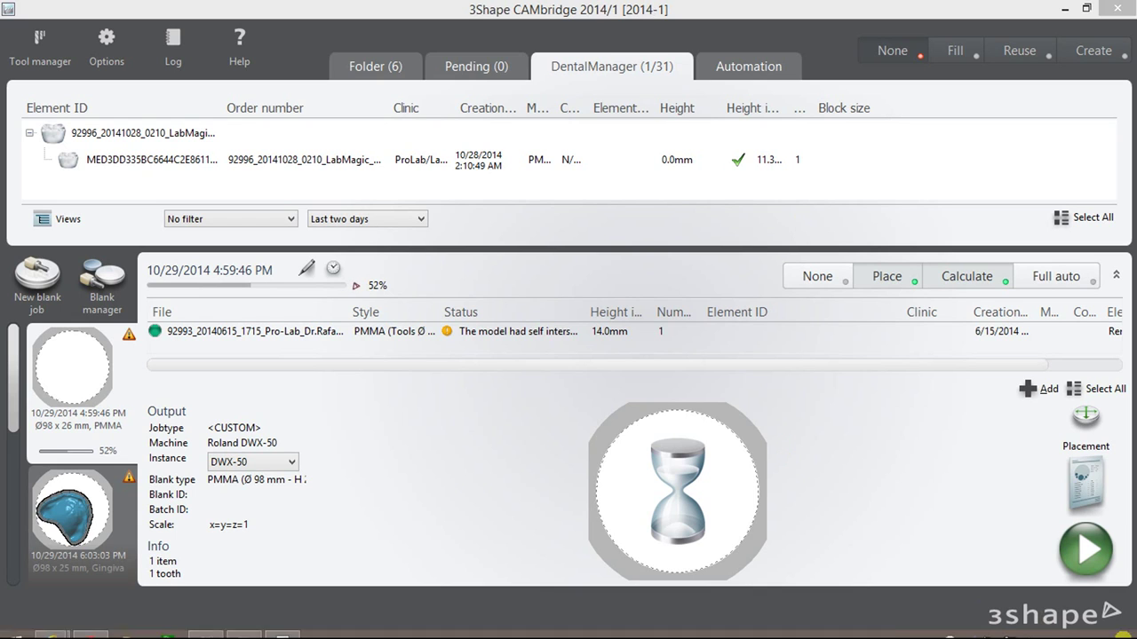
Move and rotate the tooth arch within the PMMA blank, then open it in the 3D editor.
{"action": "right_click", "coordinate": [952, 627]}
{"action": "left_click", "coordinate": [927, 542]}
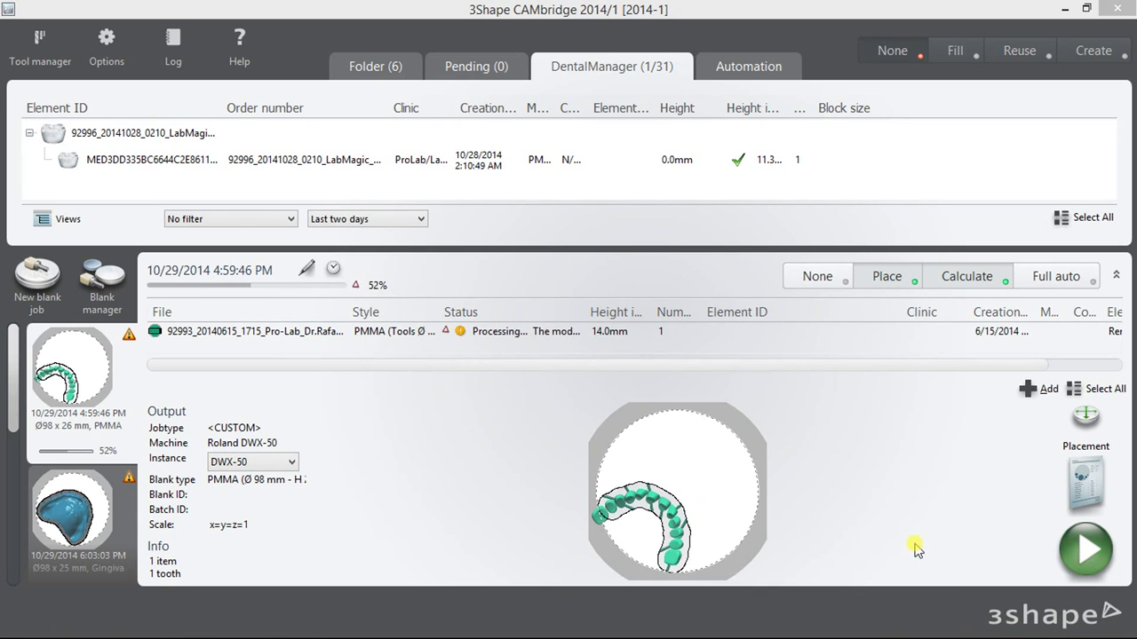
{"action": "left_click", "coordinate": [1057, 426]}
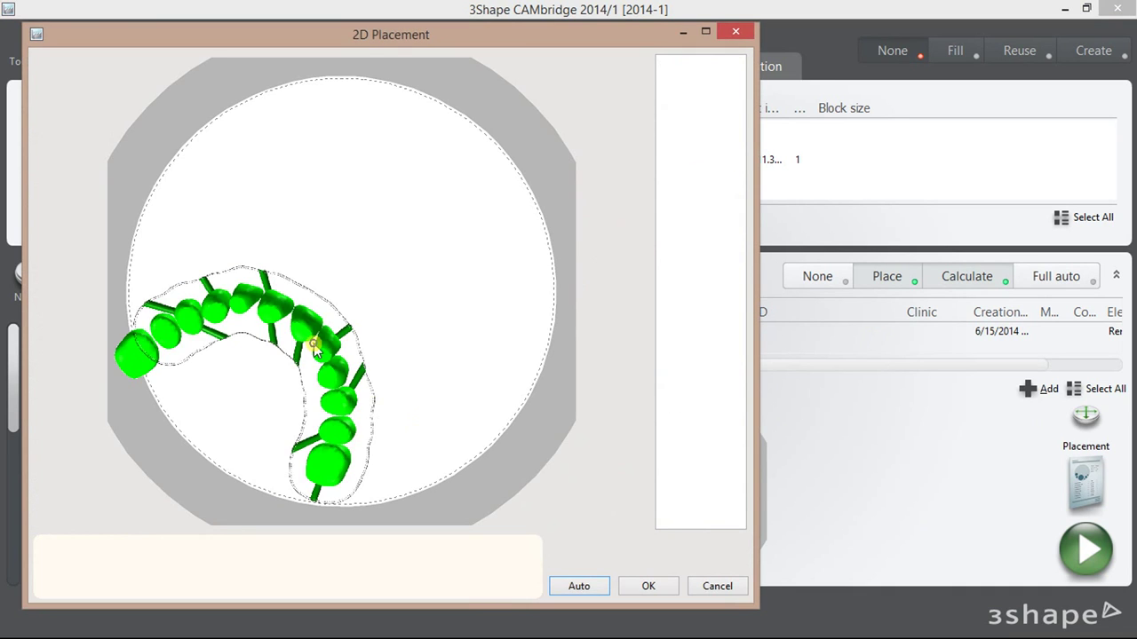
{"action": "left_click_drag", "start_coordinate": [305, 325], "coordinate": [444, 164]}
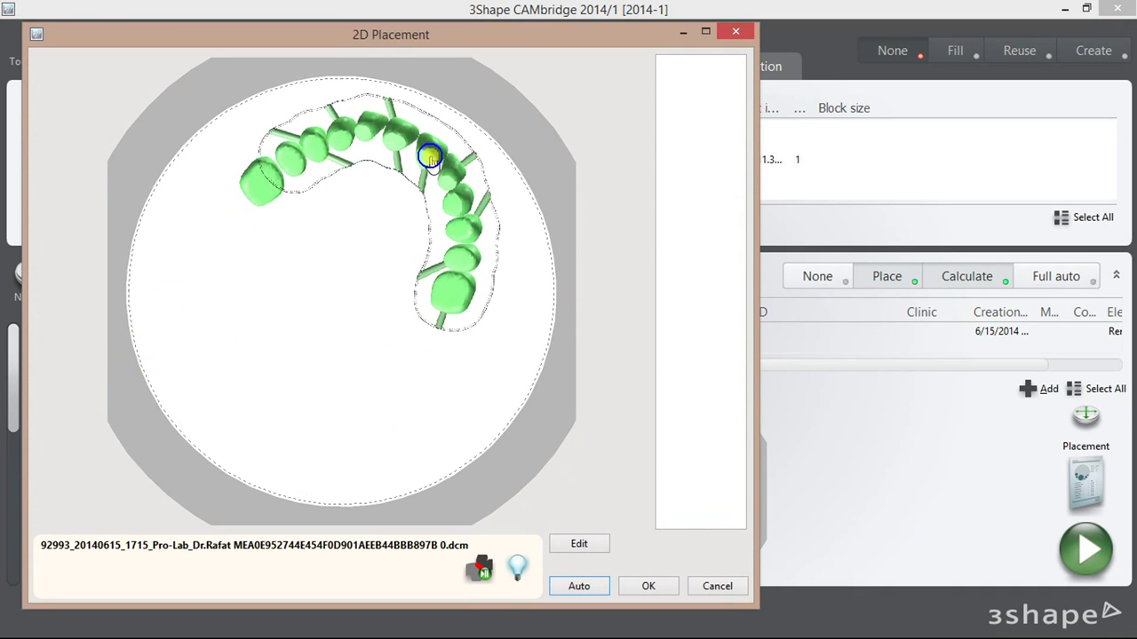
{"action": "left_click", "coordinate": [593, 545]}
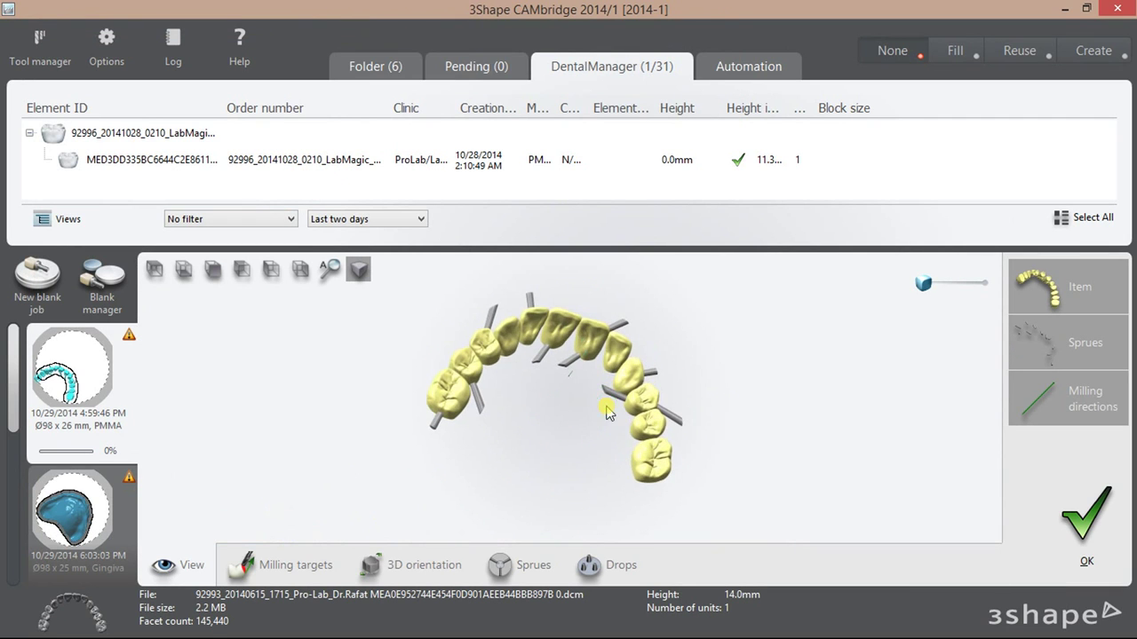
On the PMMA tooth arch, show the pocket wall, add two sprues and delete a back-molar sprue.
{"action": "left_click", "coordinate": [337, 573]}
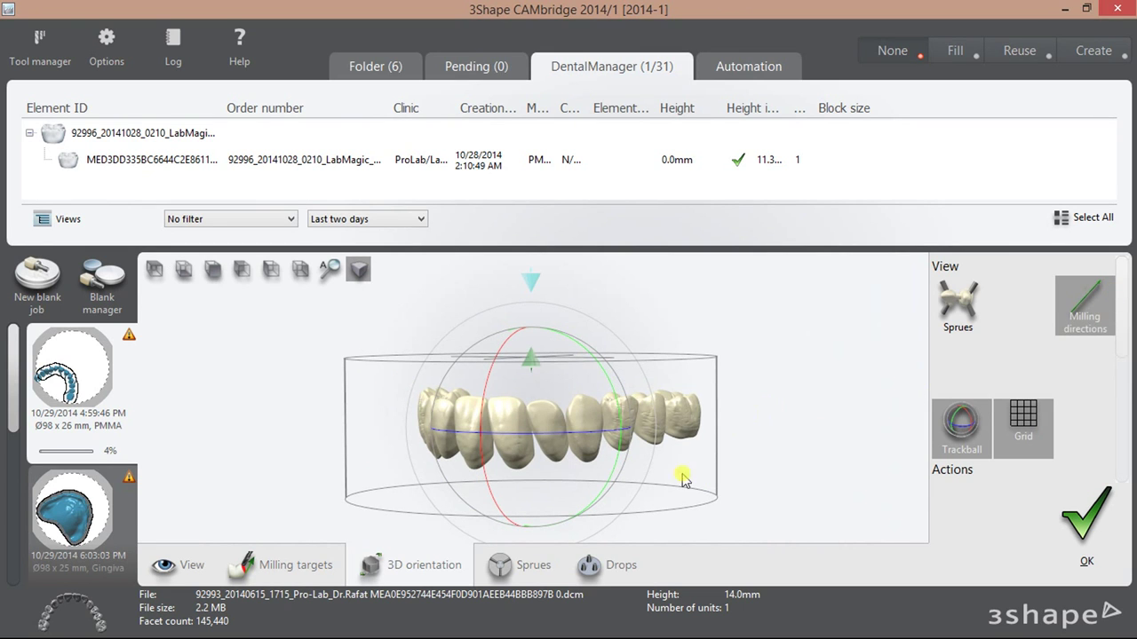
{"action": "left_click", "coordinate": [543, 566]}
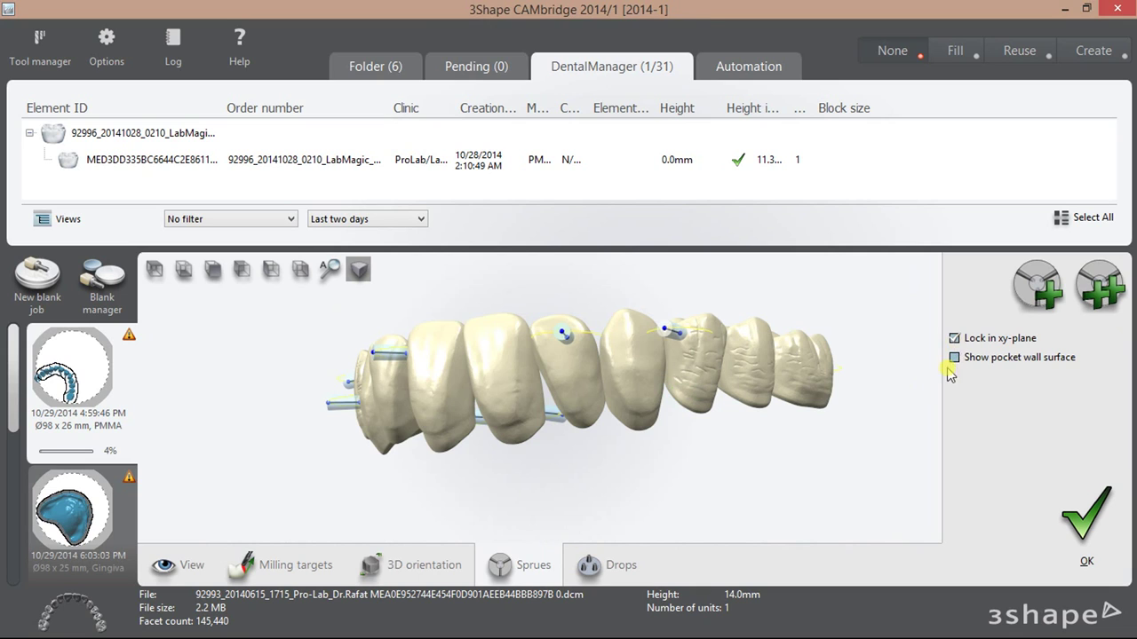
{"action": "left_click", "coordinate": [945, 371]}
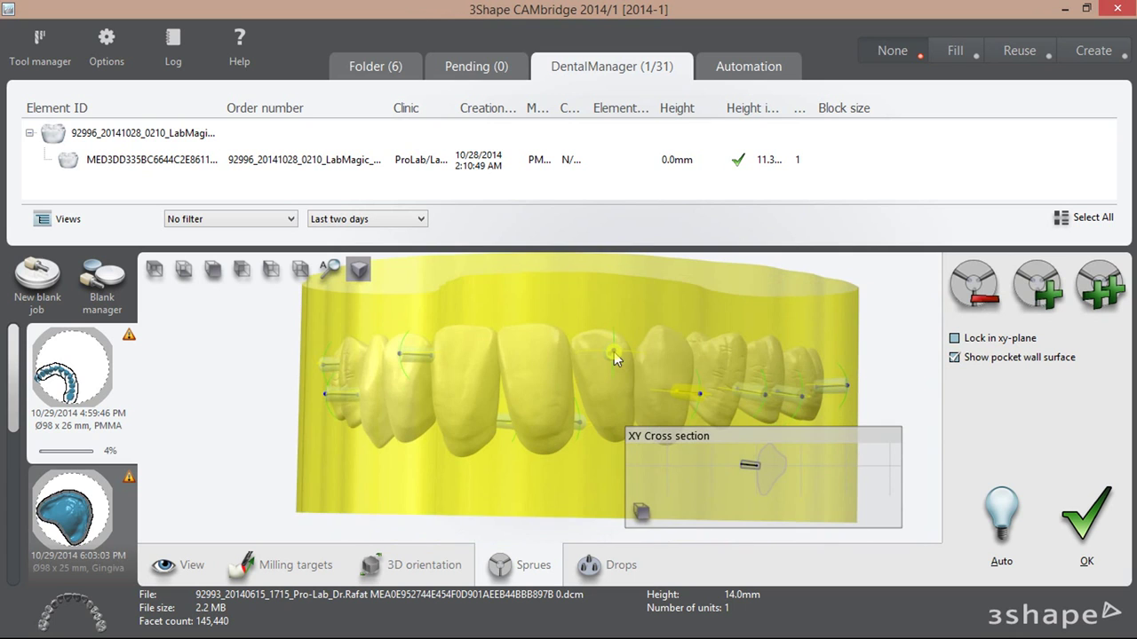
{"action": "left_click", "coordinate": [1037, 284]}
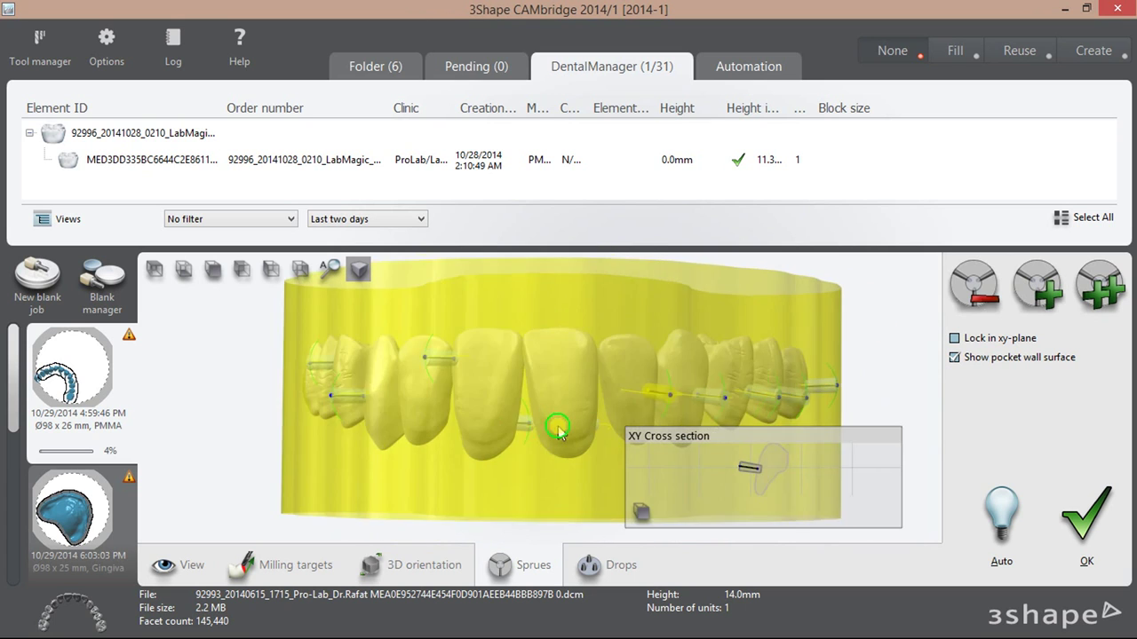
{"action": "left_click", "coordinate": [557, 431]}
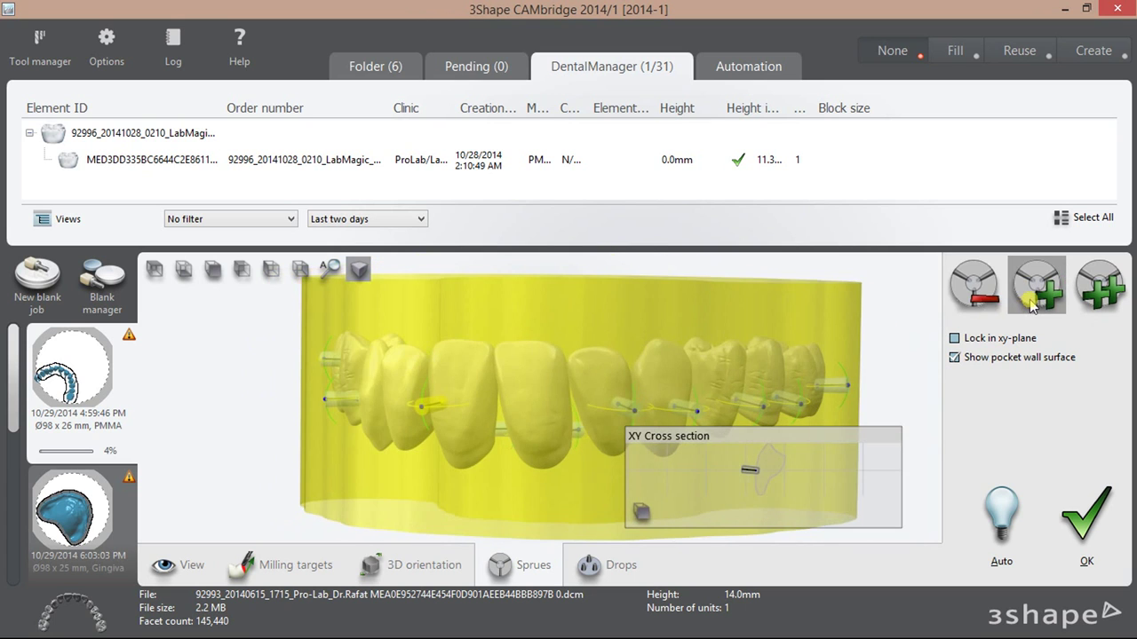
{"action": "left_click", "coordinate": [541, 466]}
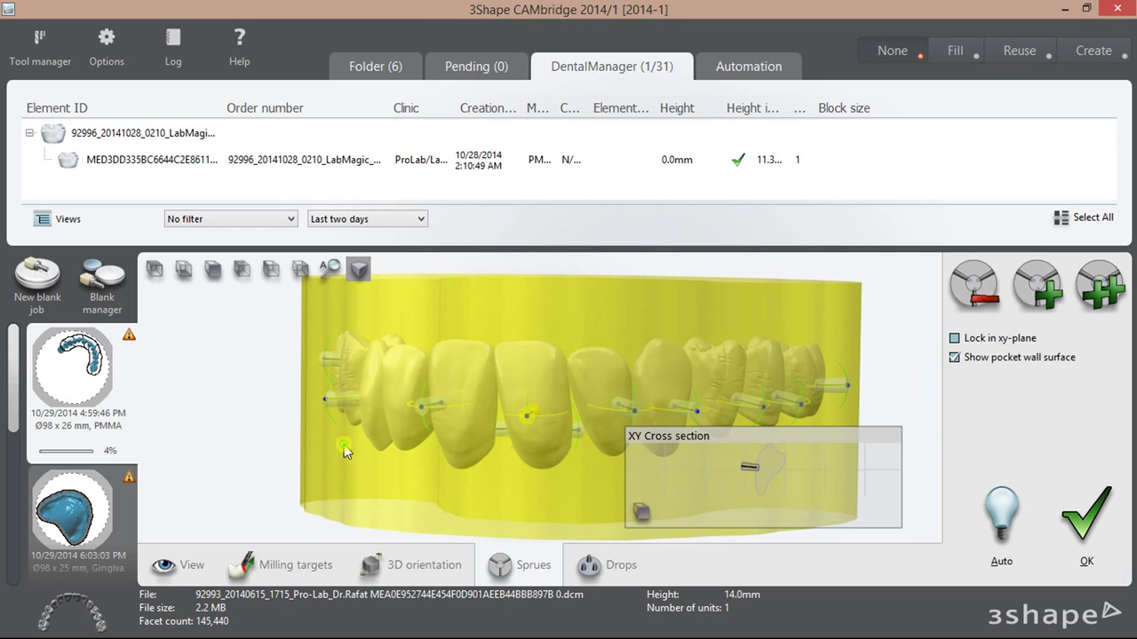
{"action": "left_click", "coordinate": [977, 284]}
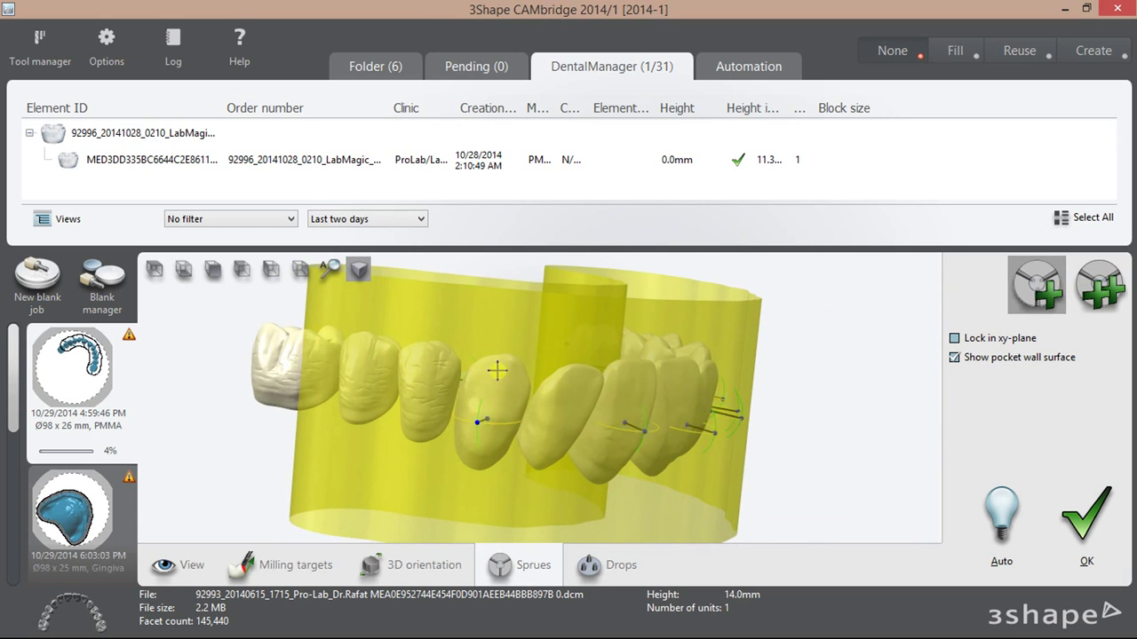
{"action": "left_click", "coordinate": [431, 371]}
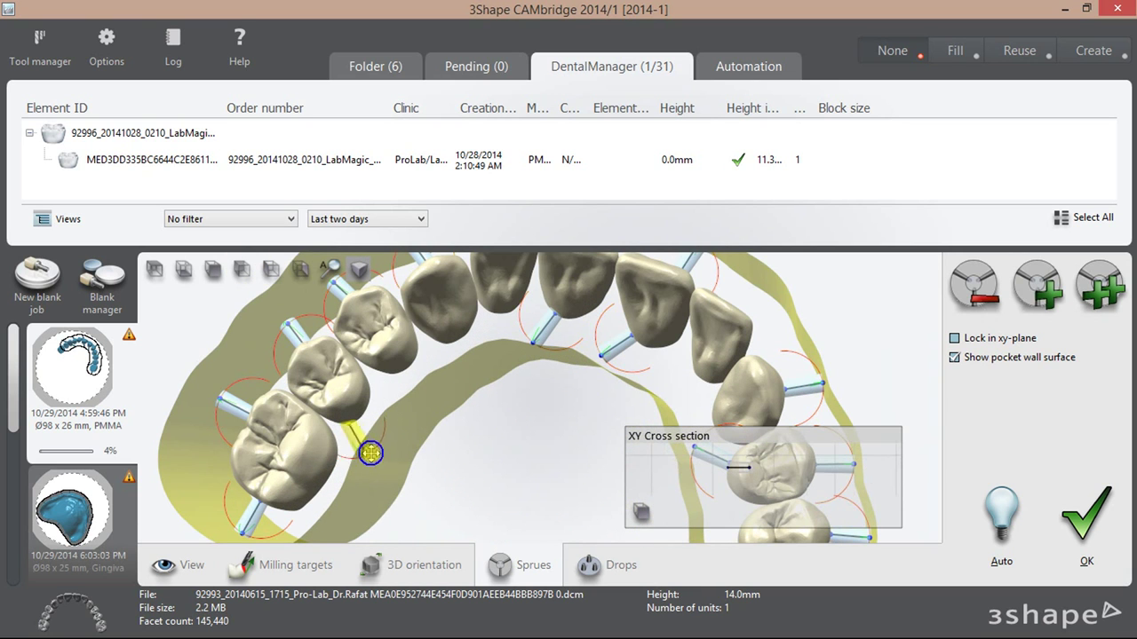
{"action": "left_click", "coordinate": [368, 449]}
{"action": "left_click", "coordinate": [949, 282]}
{"action": "left_click", "coordinate": [1037, 288]}
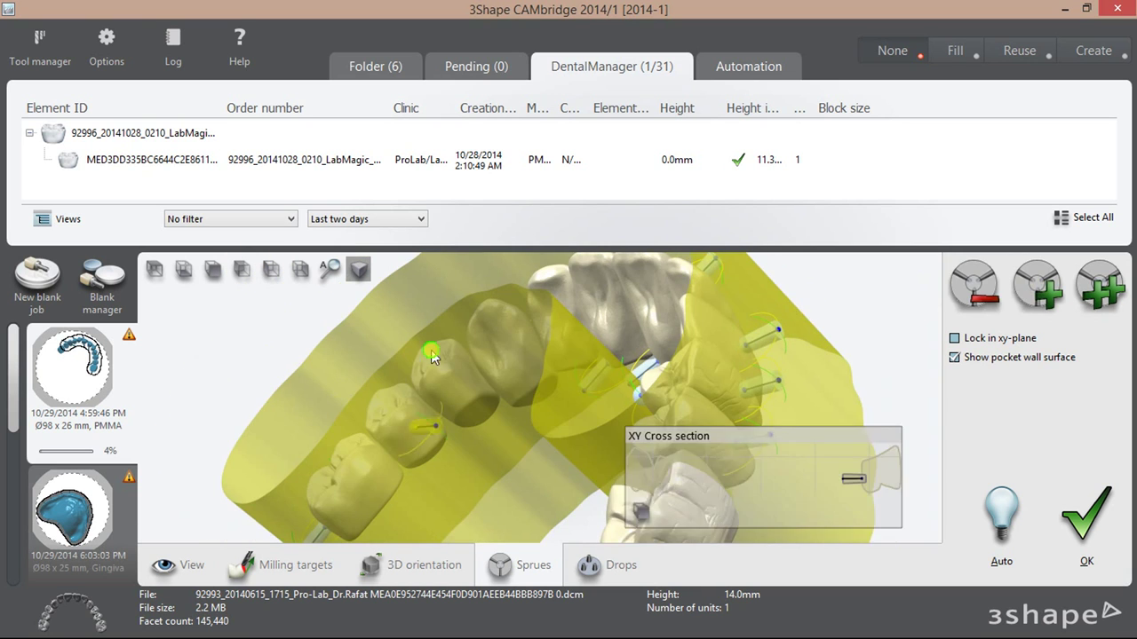